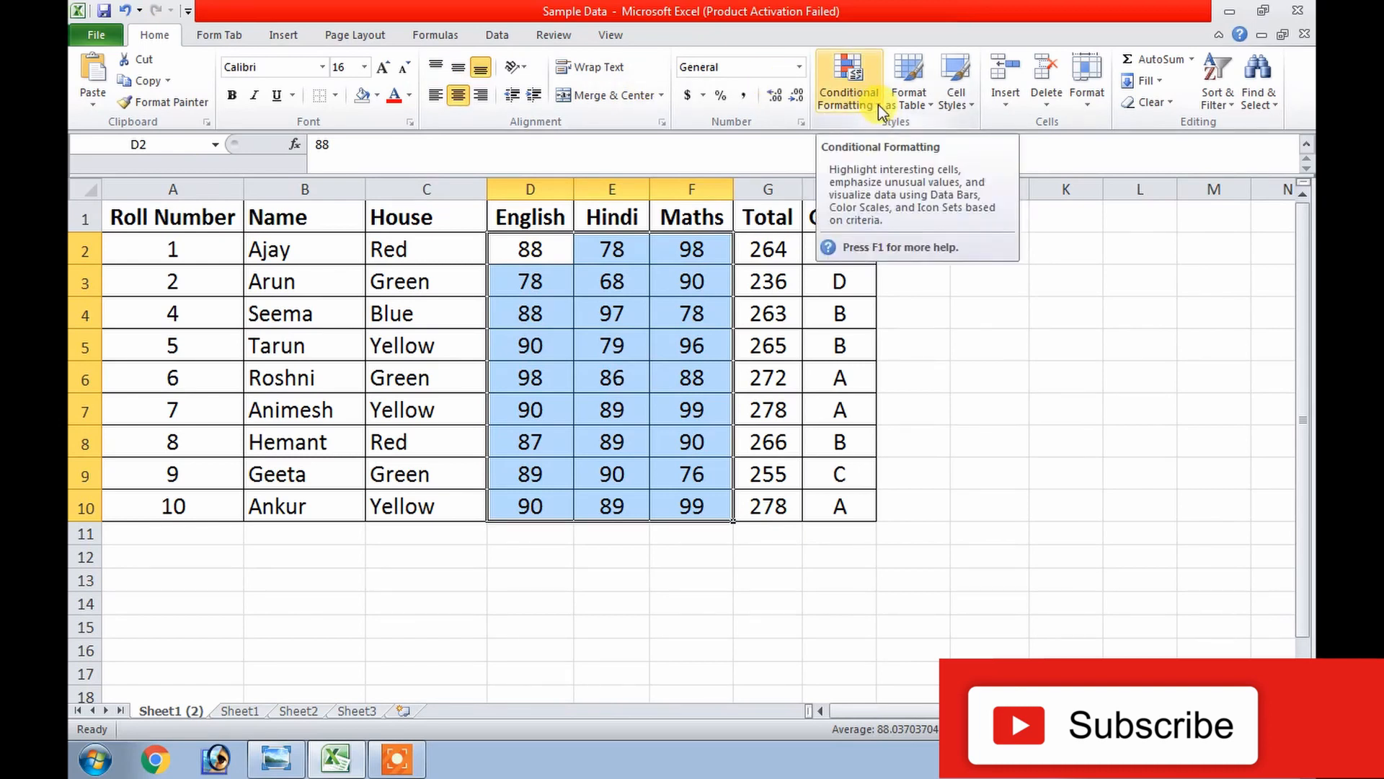
- Add a Between highlight rule to the English, Hindi and Maths marks for 50 to 60, using Light Red Fill with Dark Red Text
click(878, 105)
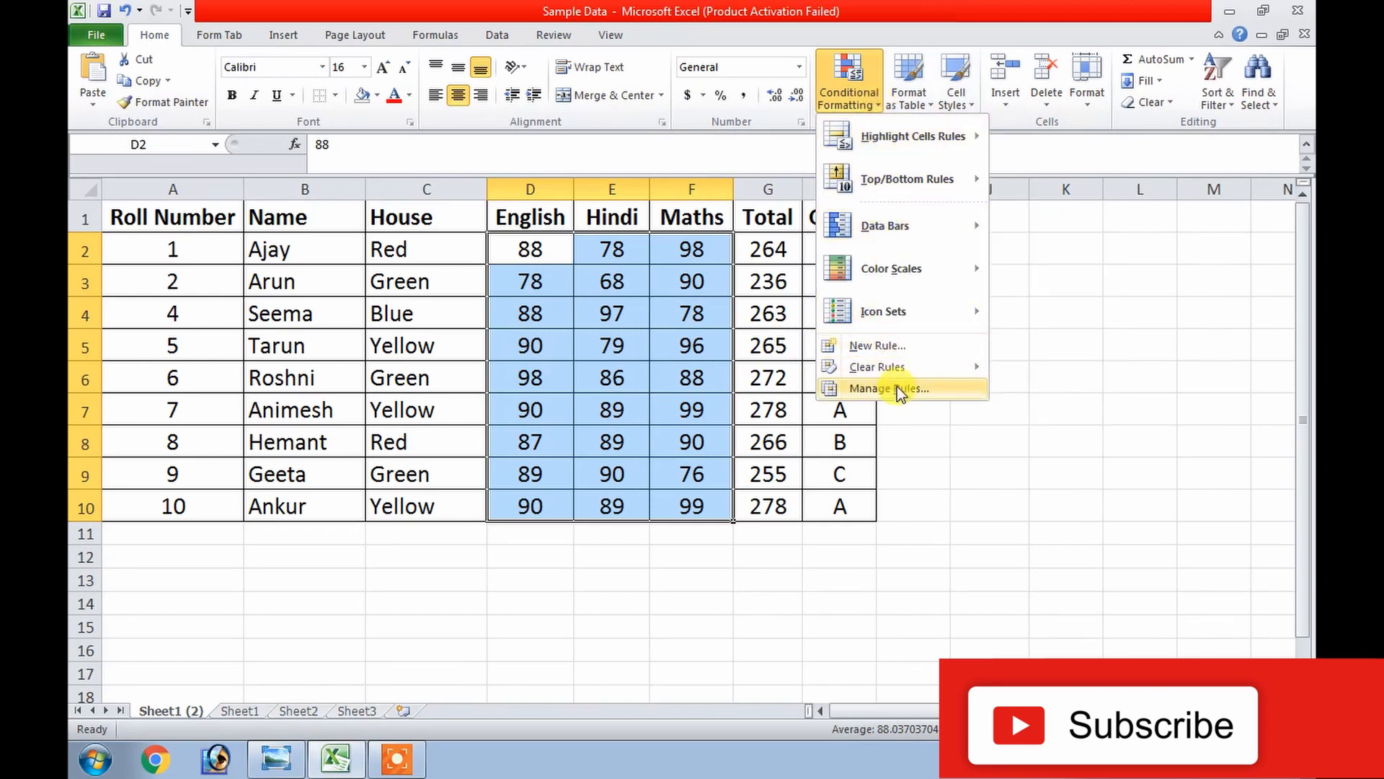
click(855, 84)
click(855, 84)
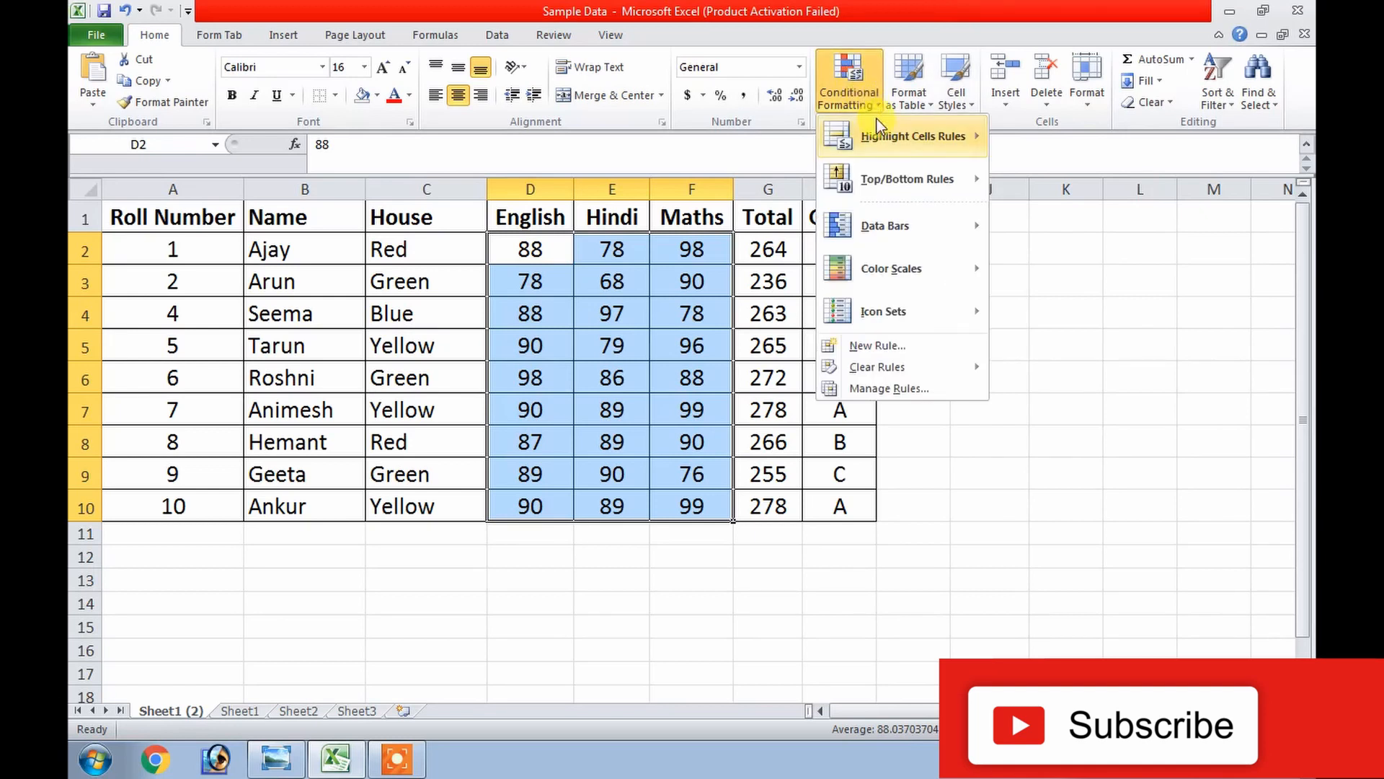
mouse_move(881, 134)
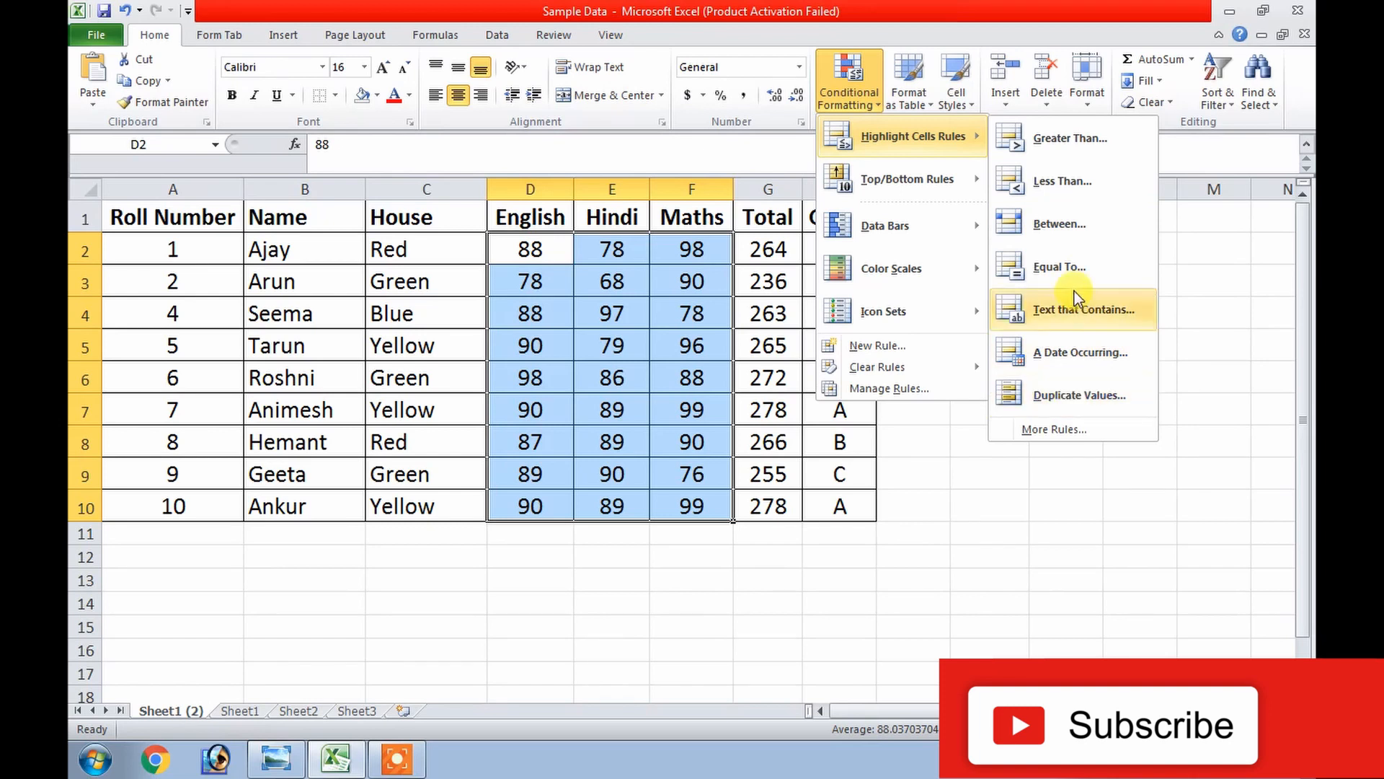
click(1055, 226)
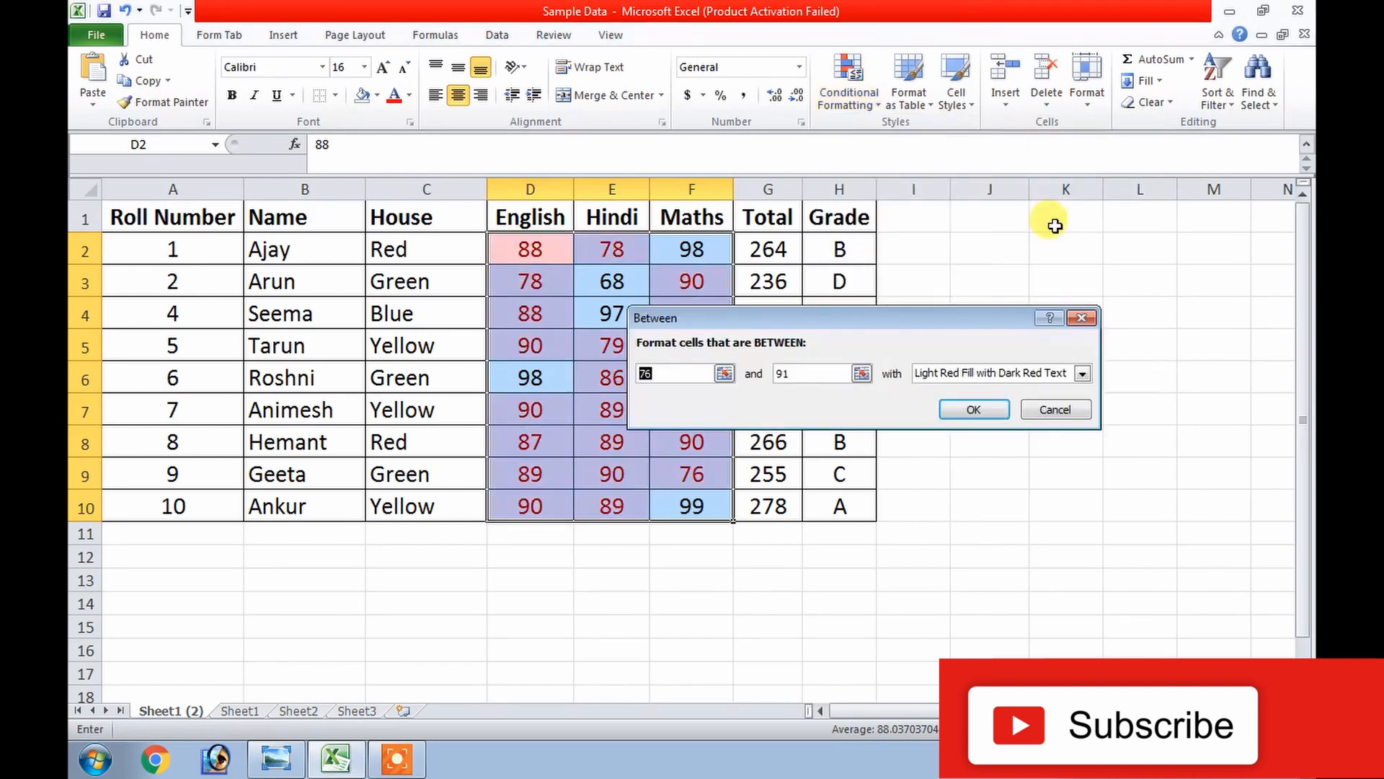
click(683, 375)
key(BackSpace)
key(BackSpace)
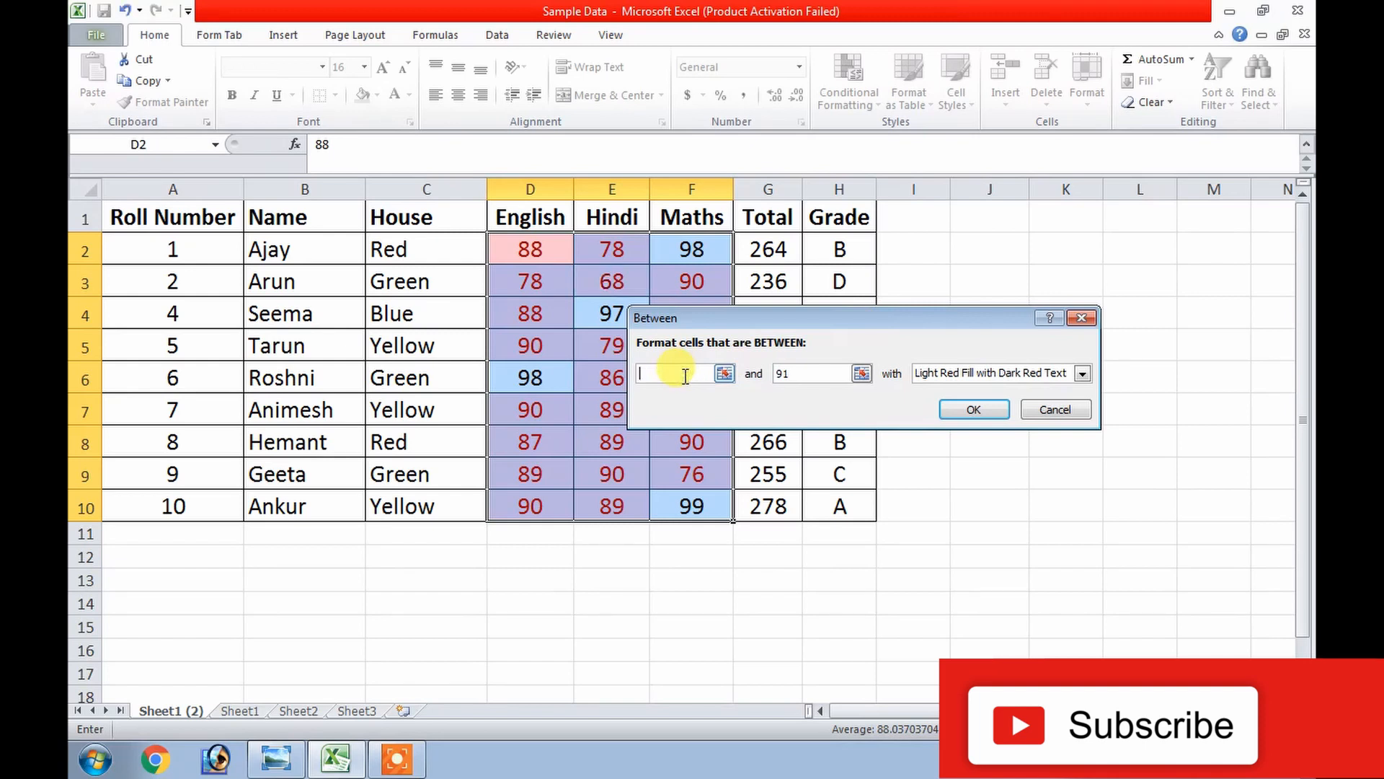
text(50)
click(817, 373)
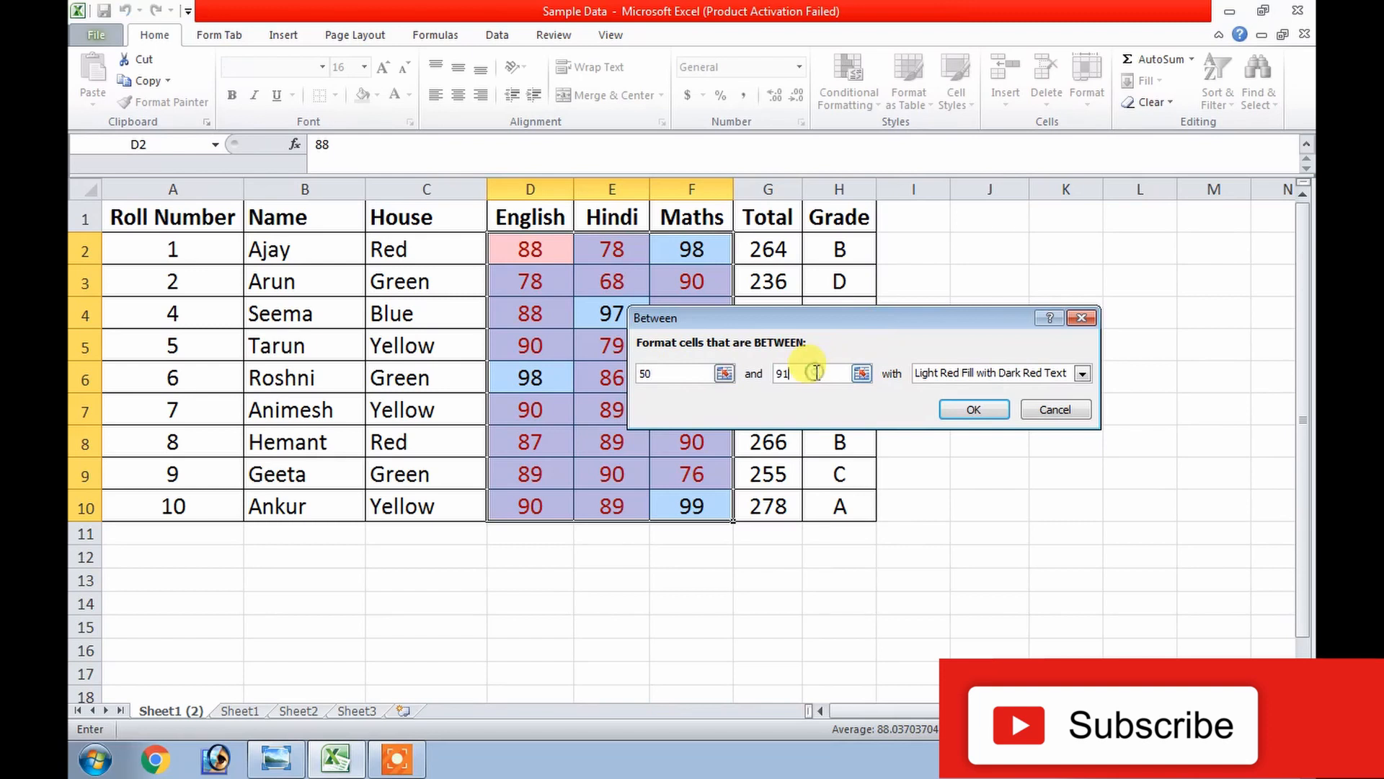
key(BackSpace)
key(BackSpace)
text(60)
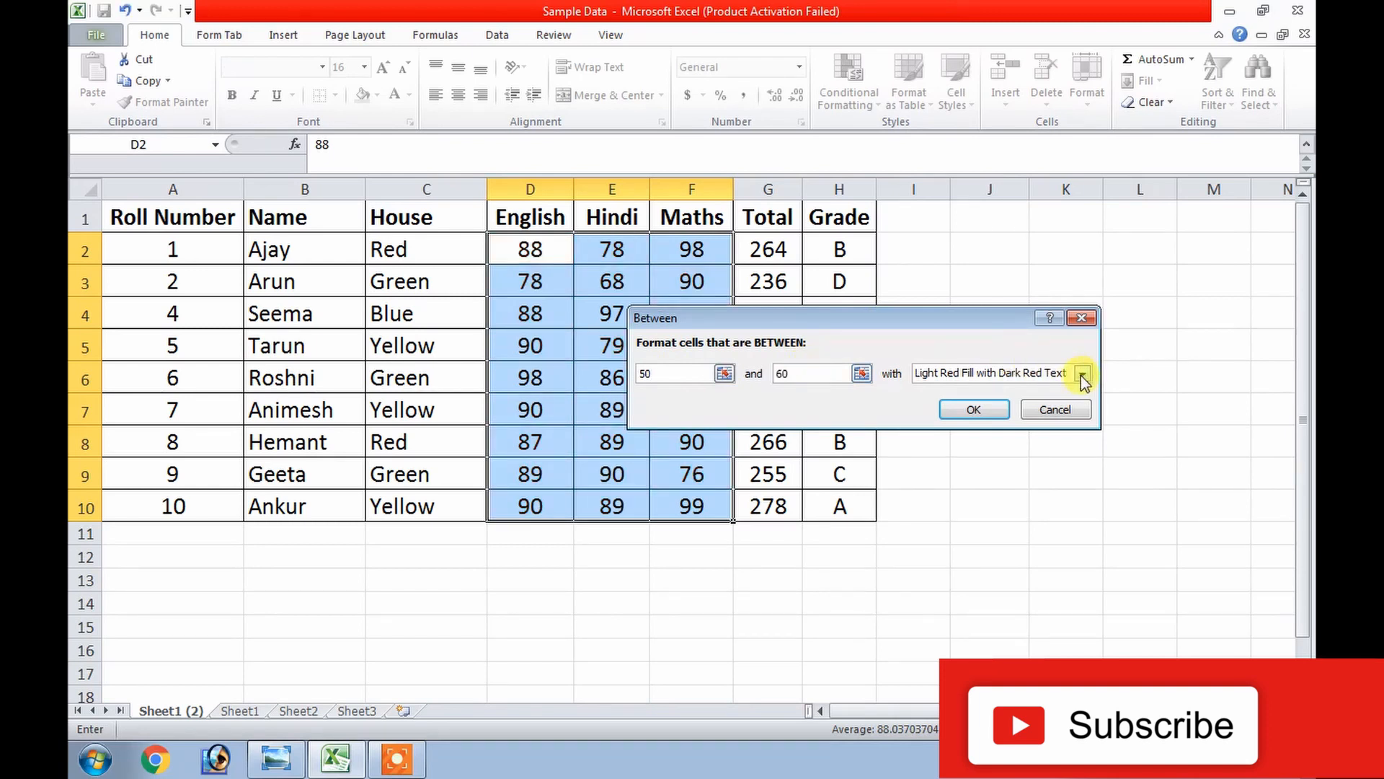
click(984, 405)
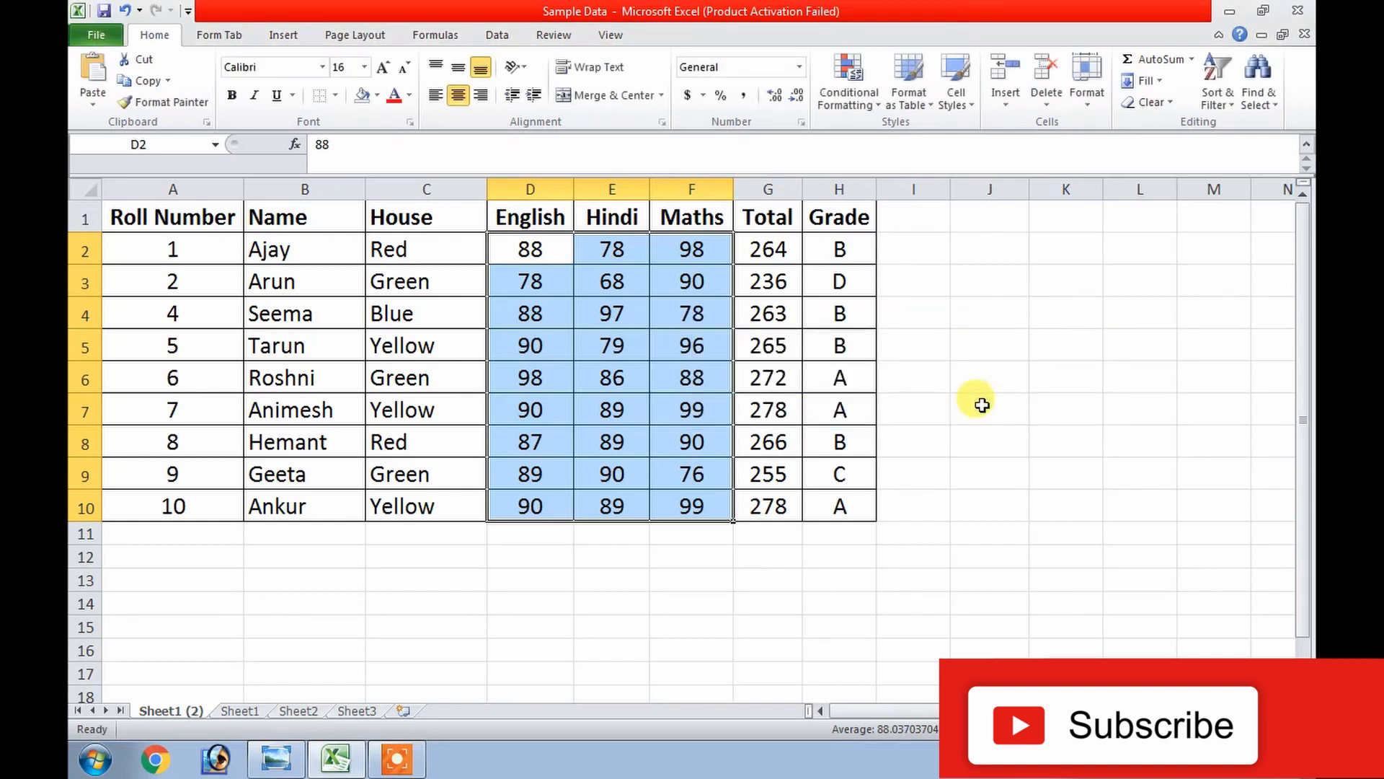
- Highlight the marks in D2:F10 between 60 and 70 with Yellow Fill with Dark Yellow Text
click(851, 97)
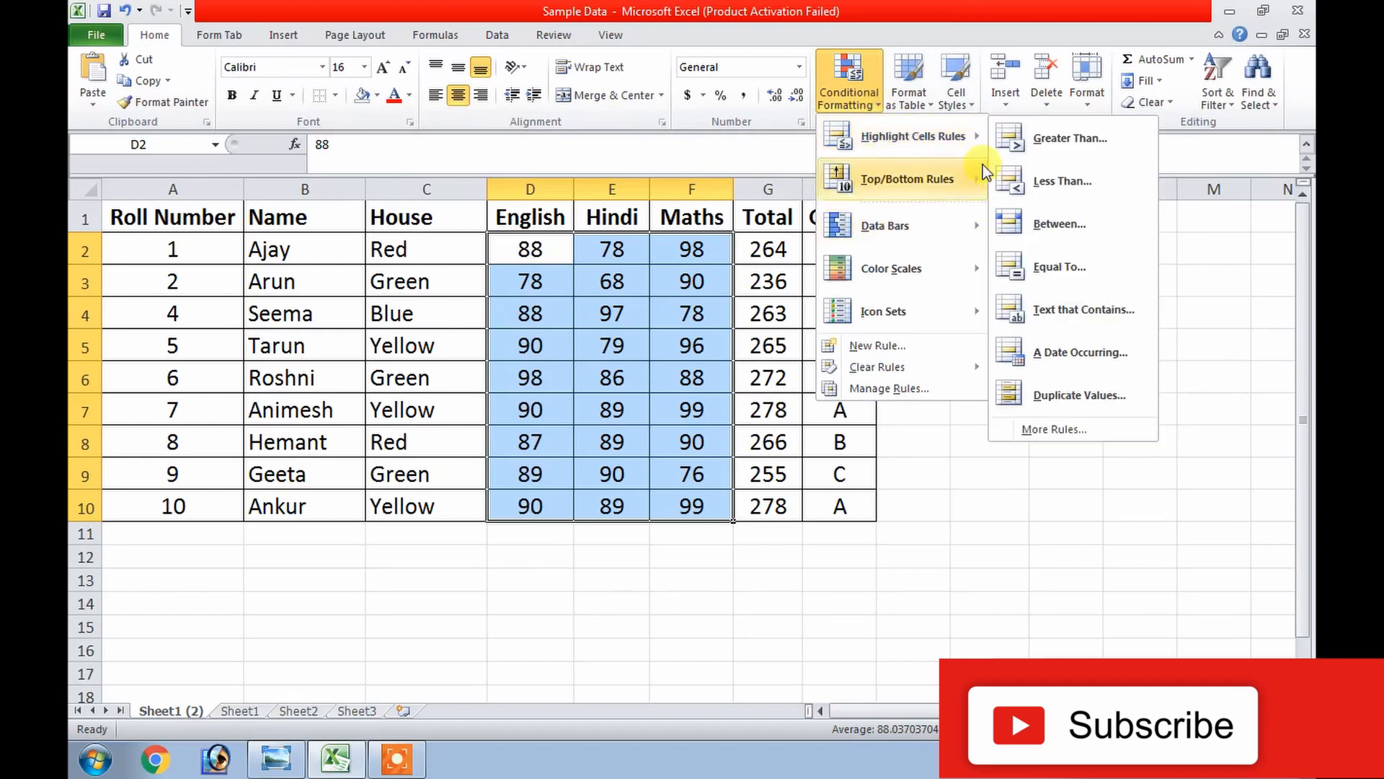
click(1025, 217)
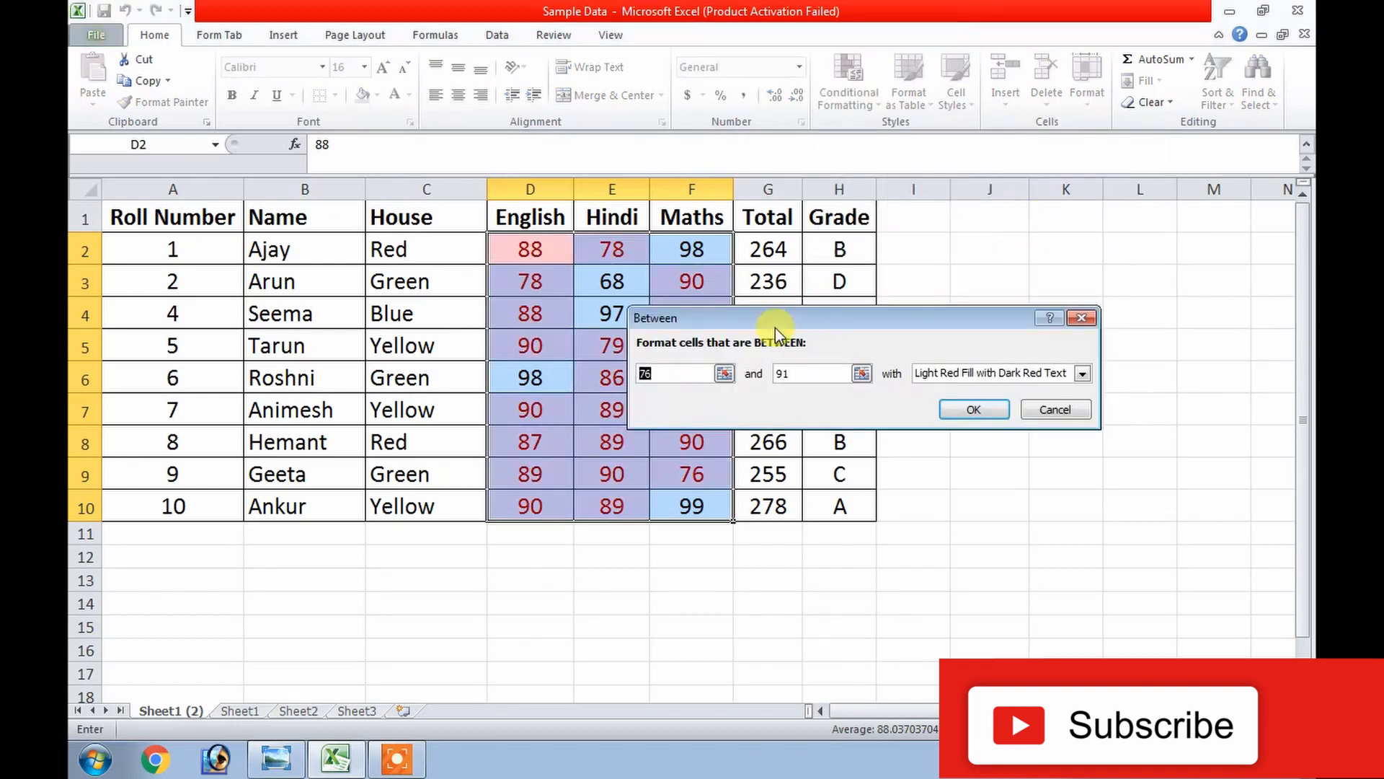
key(BackSpace)
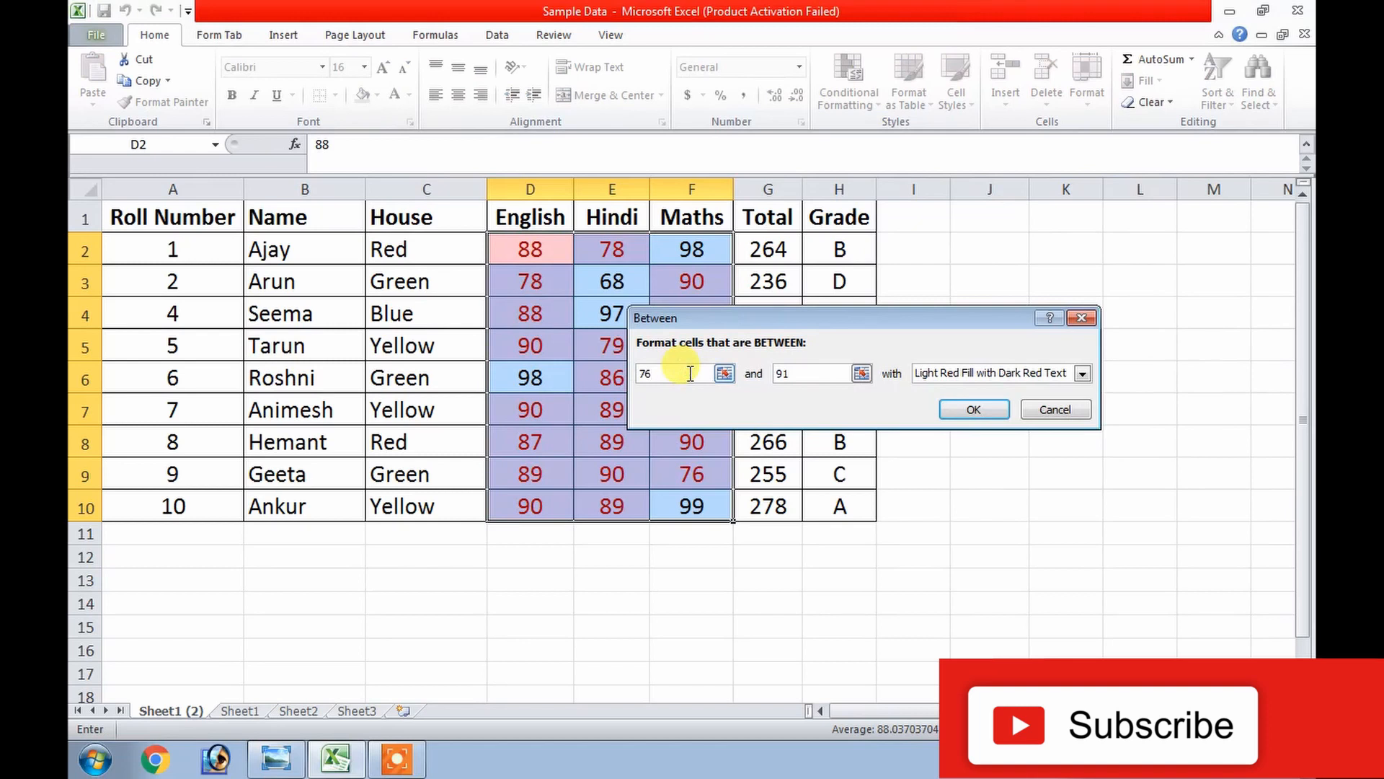
text(60)
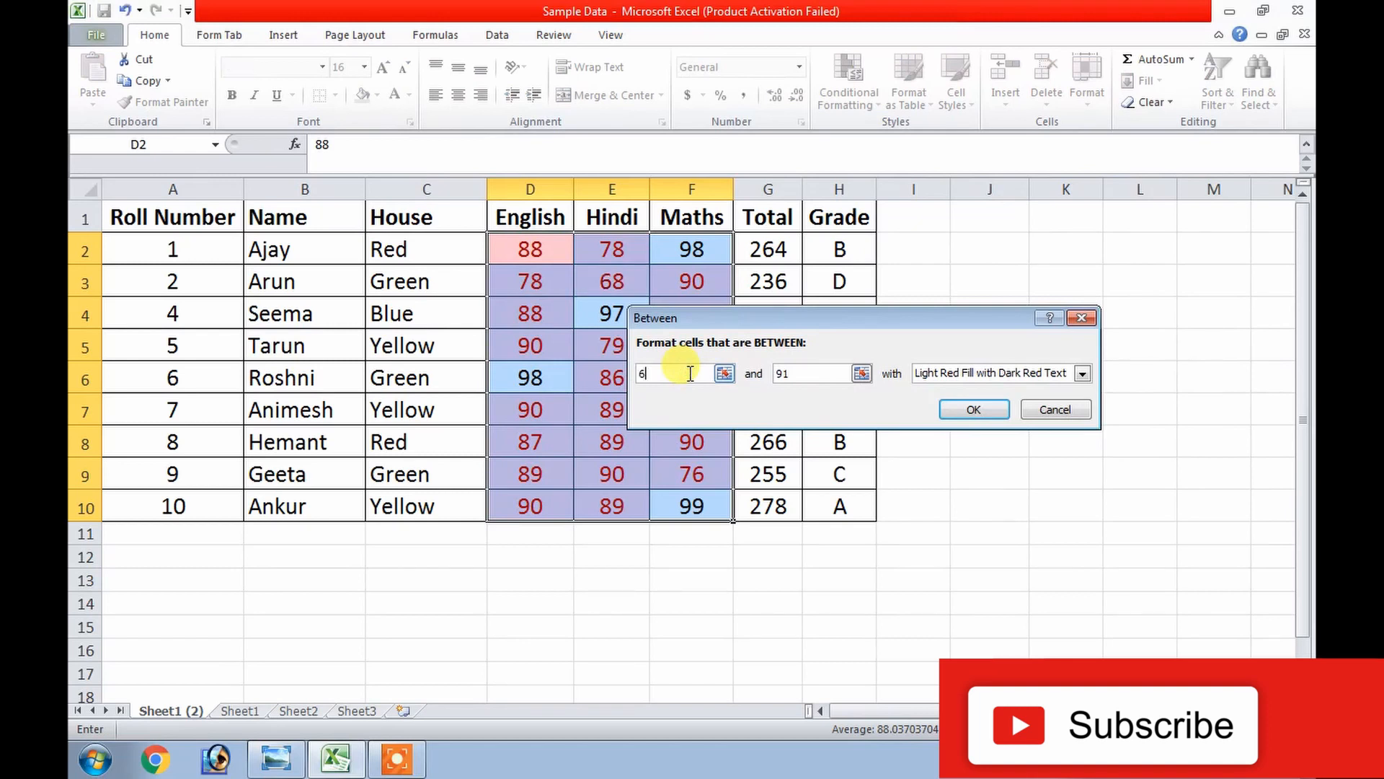
double_click(797, 374)
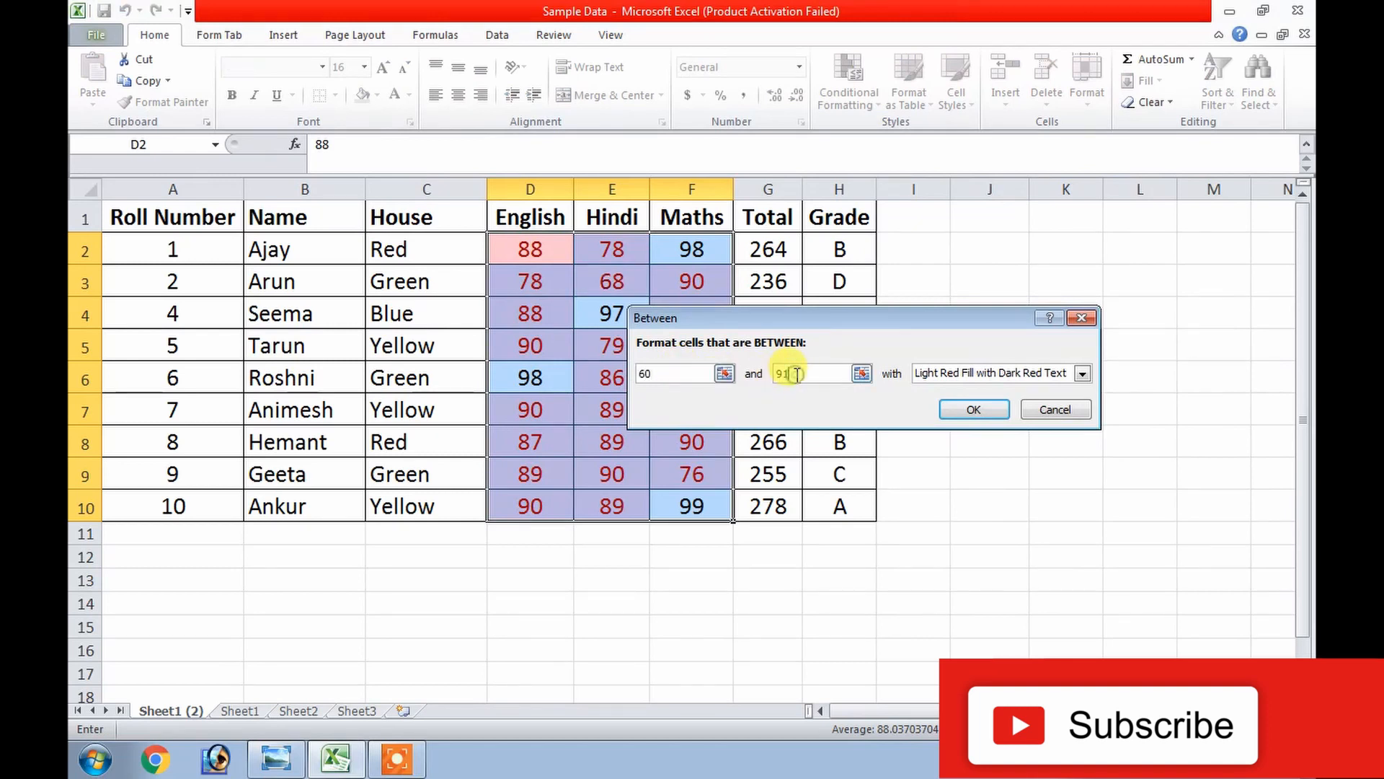
key(BackSpace)
text(70)
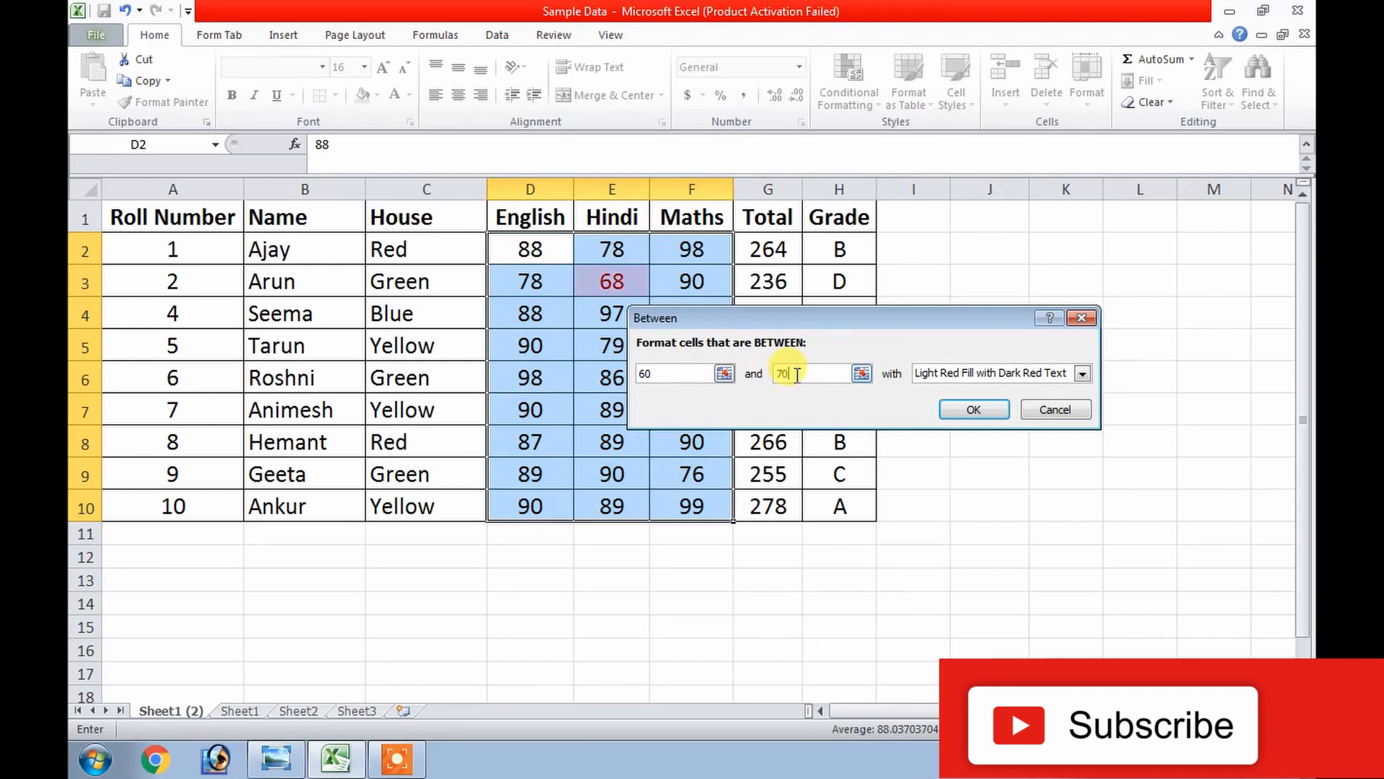
click(1083, 372)
click(1059, 402)
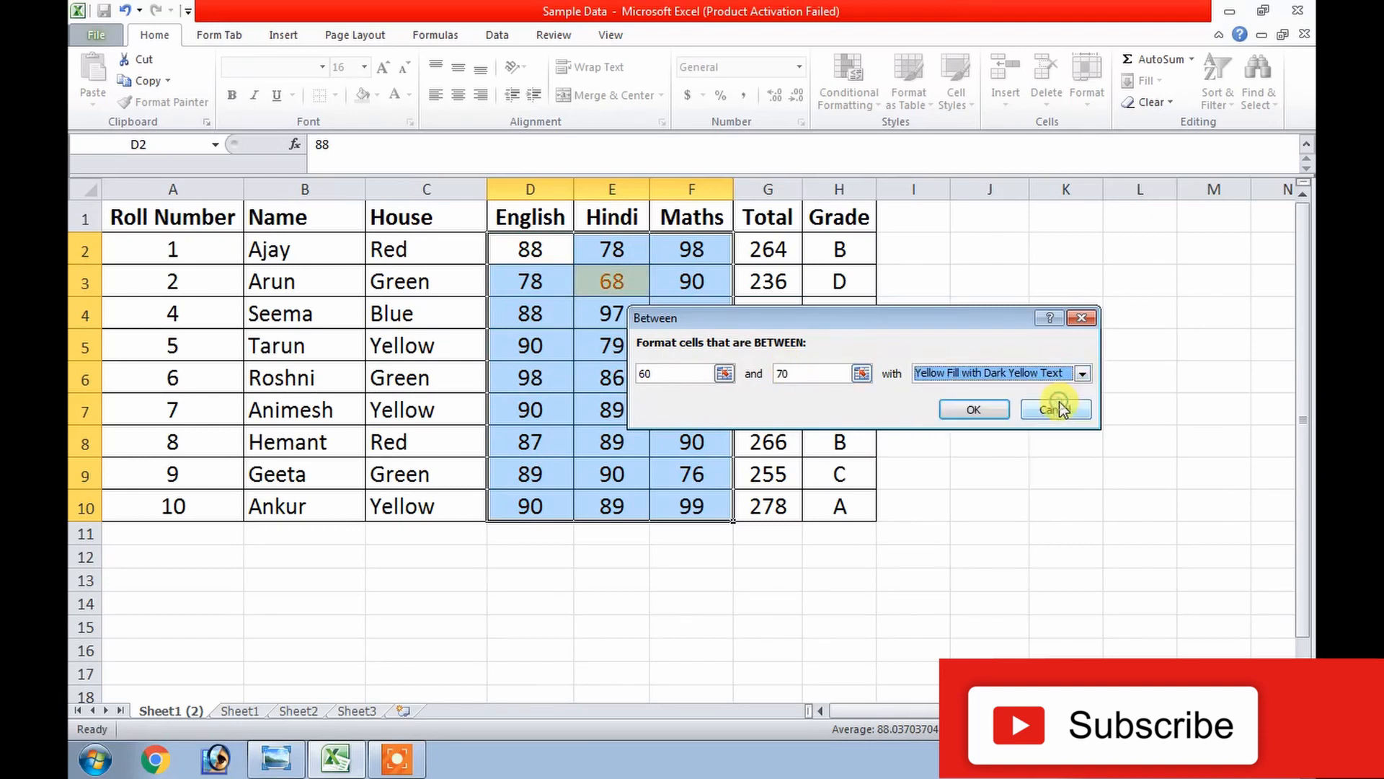
click(994, 409)
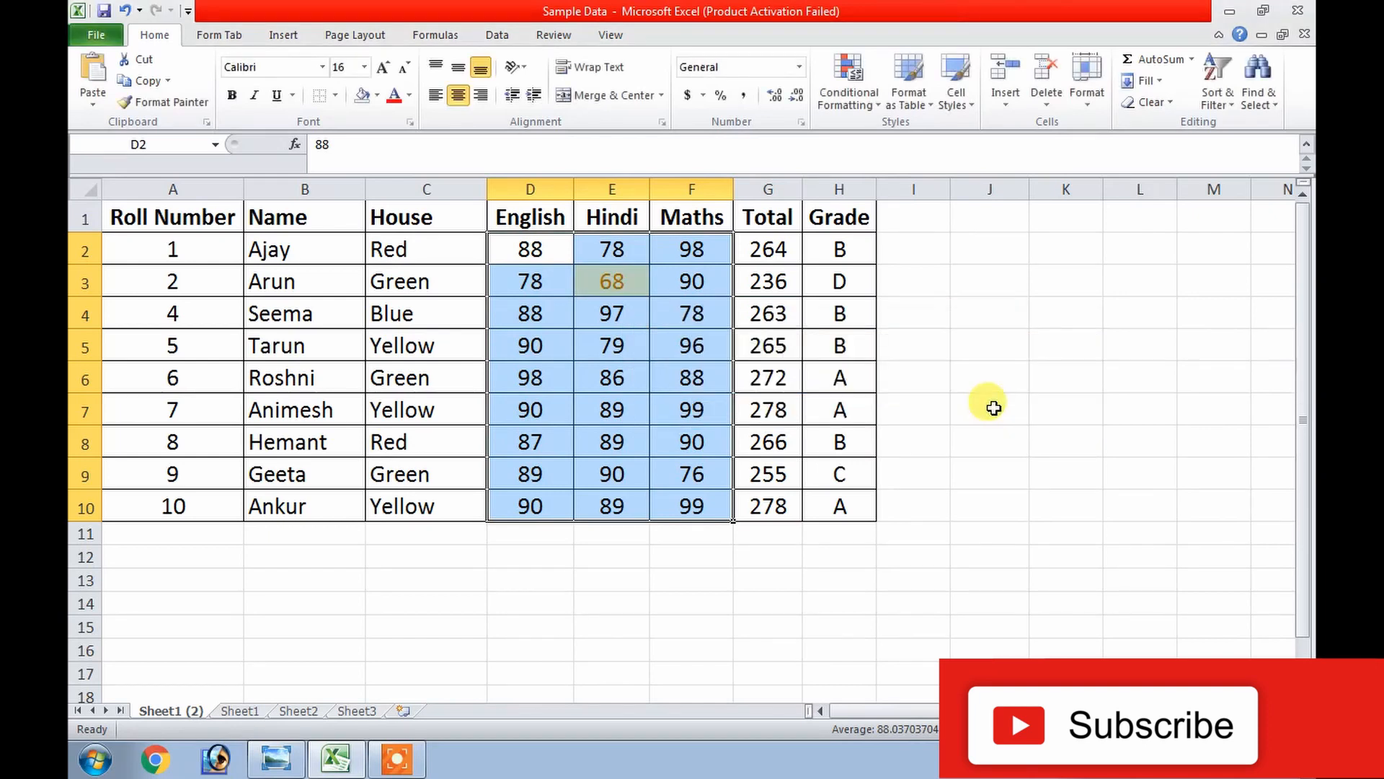
click(953, 355)
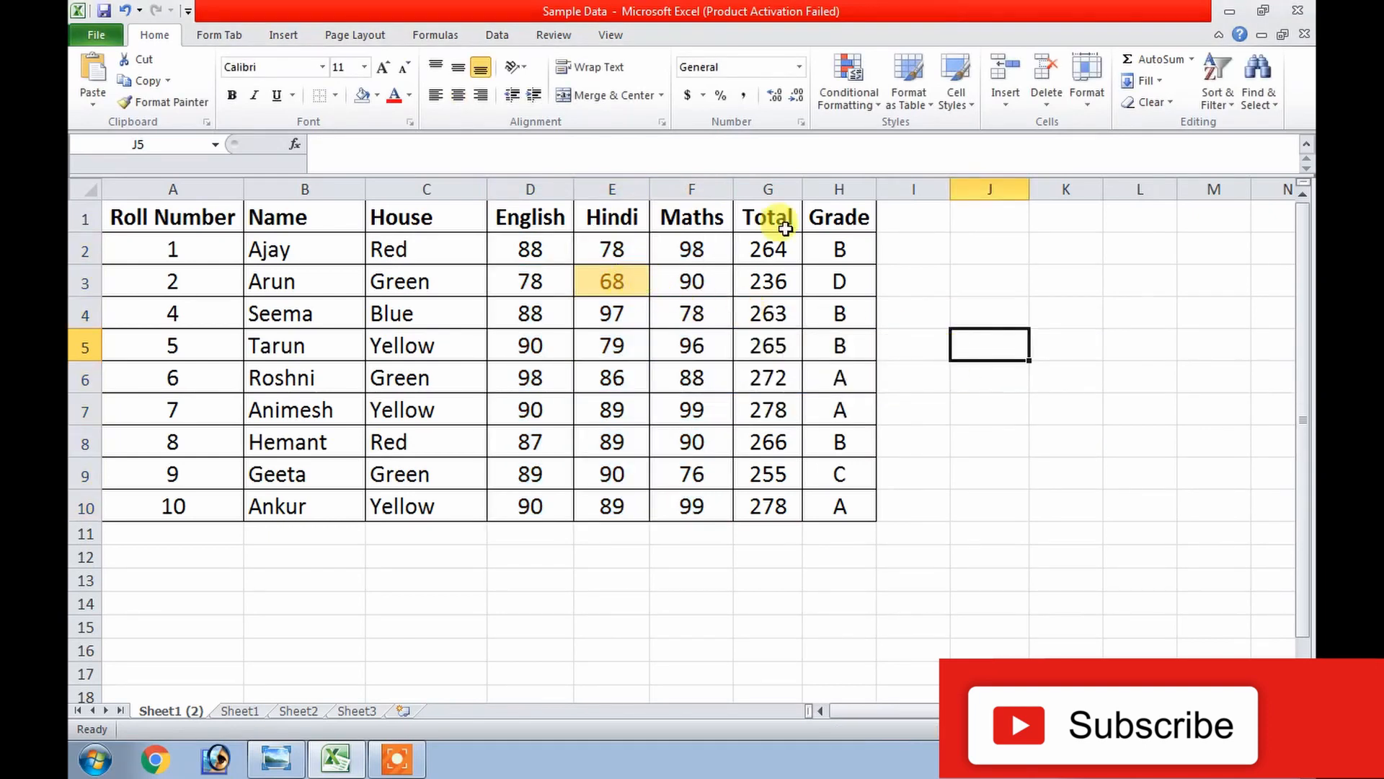
- Highlight the marks in D2:F10 between 70 and 80 with Green Fill with Dark Green Text
drag(532, 249, 694, 498)
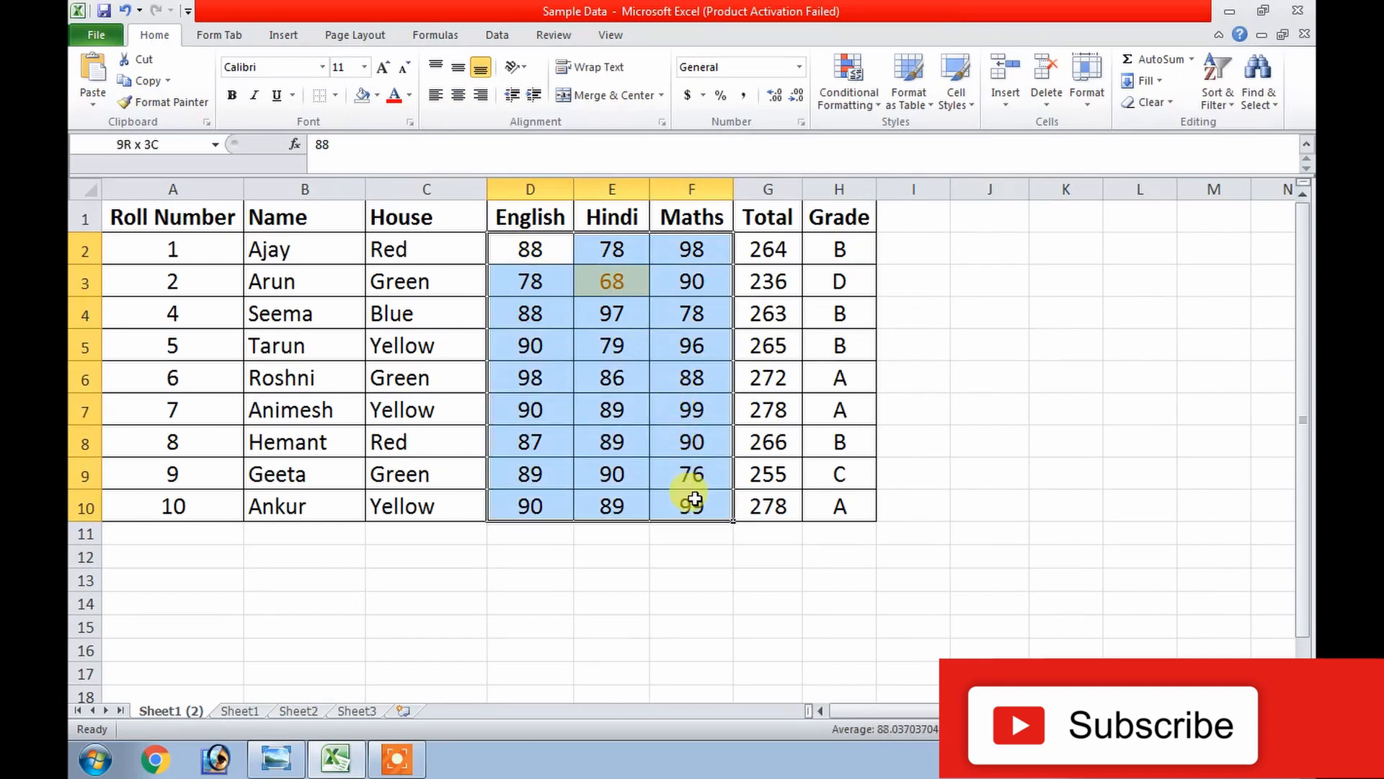
click(877, 107)
mouse_move(890, 145)
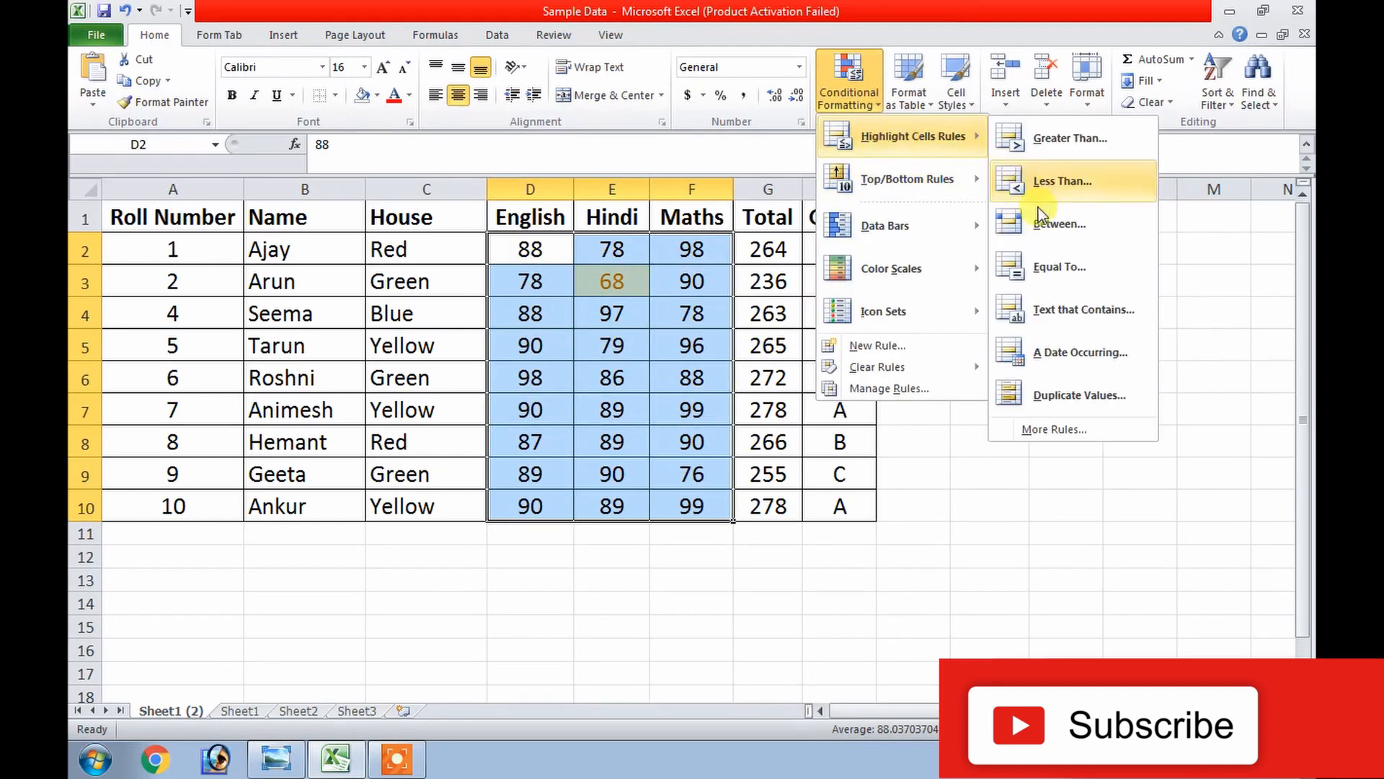
click(1049, 225)
text(70)
click(800, 372)
key(BackSpace)
key(BackSpace)
text(80)
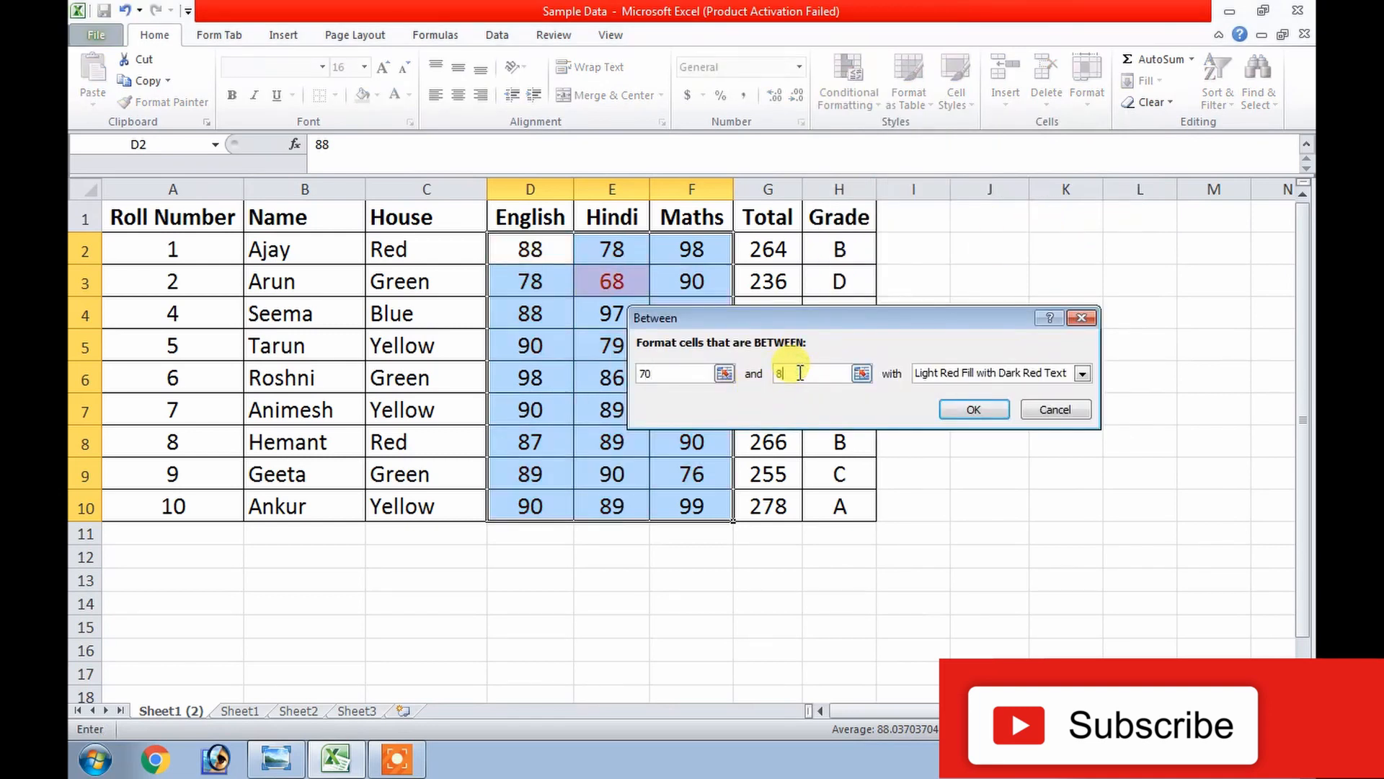
click(1082, 373)
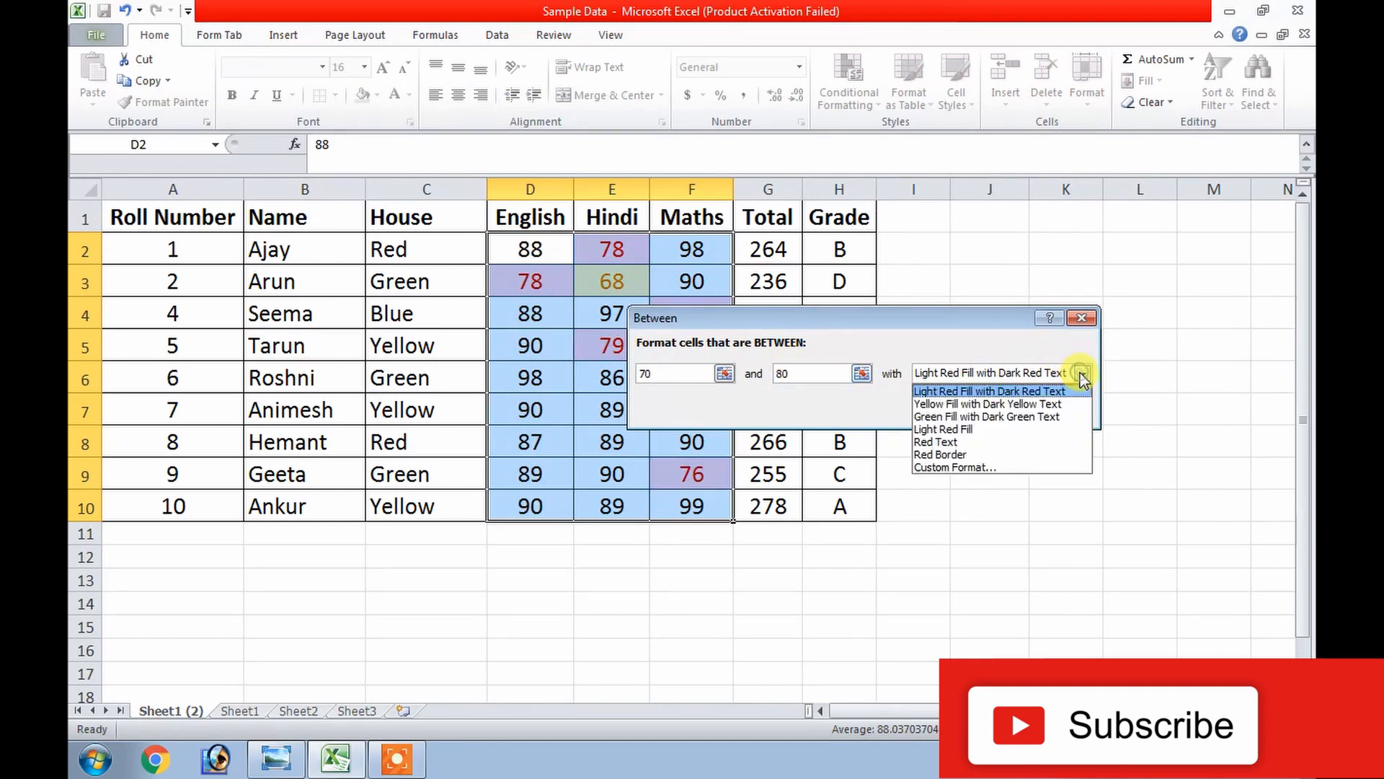
click(1050, 416)
click(992, 410)
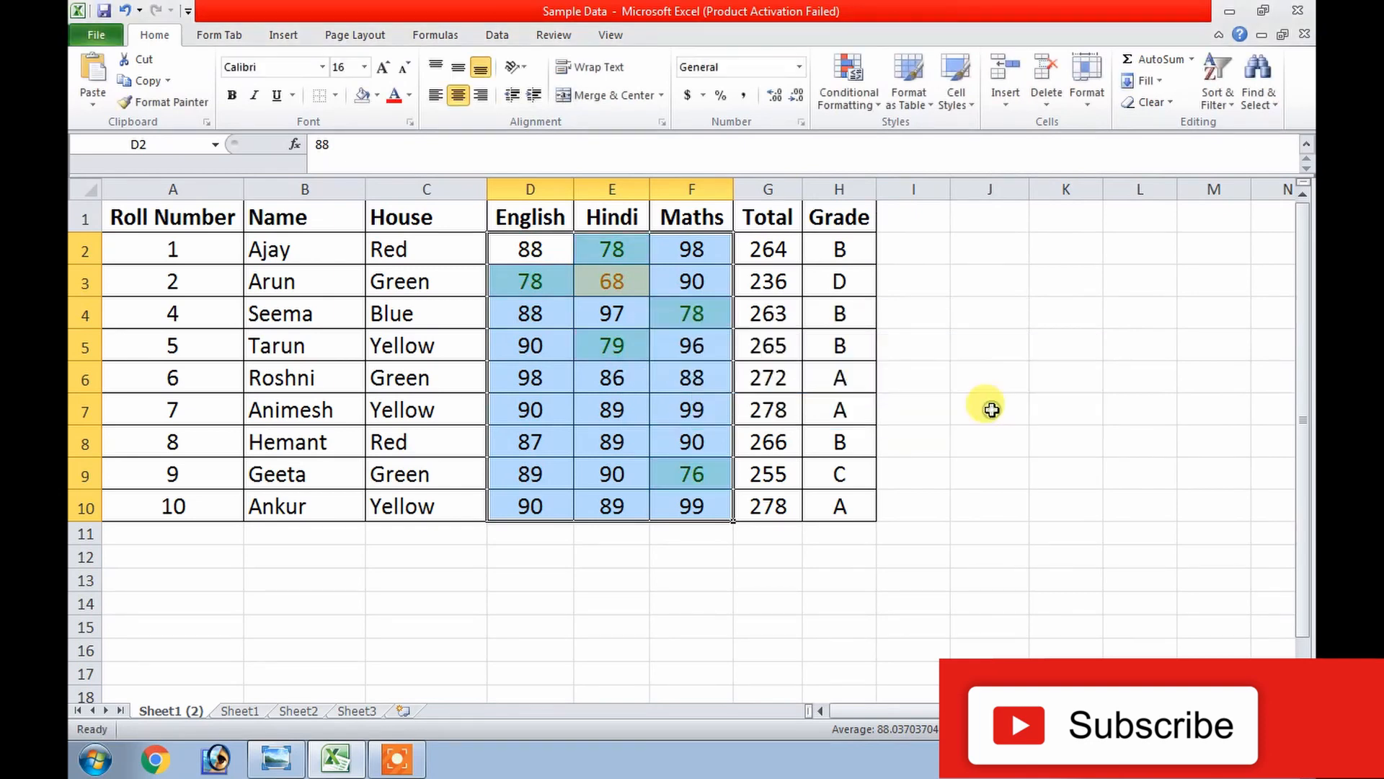
click(954, 370)
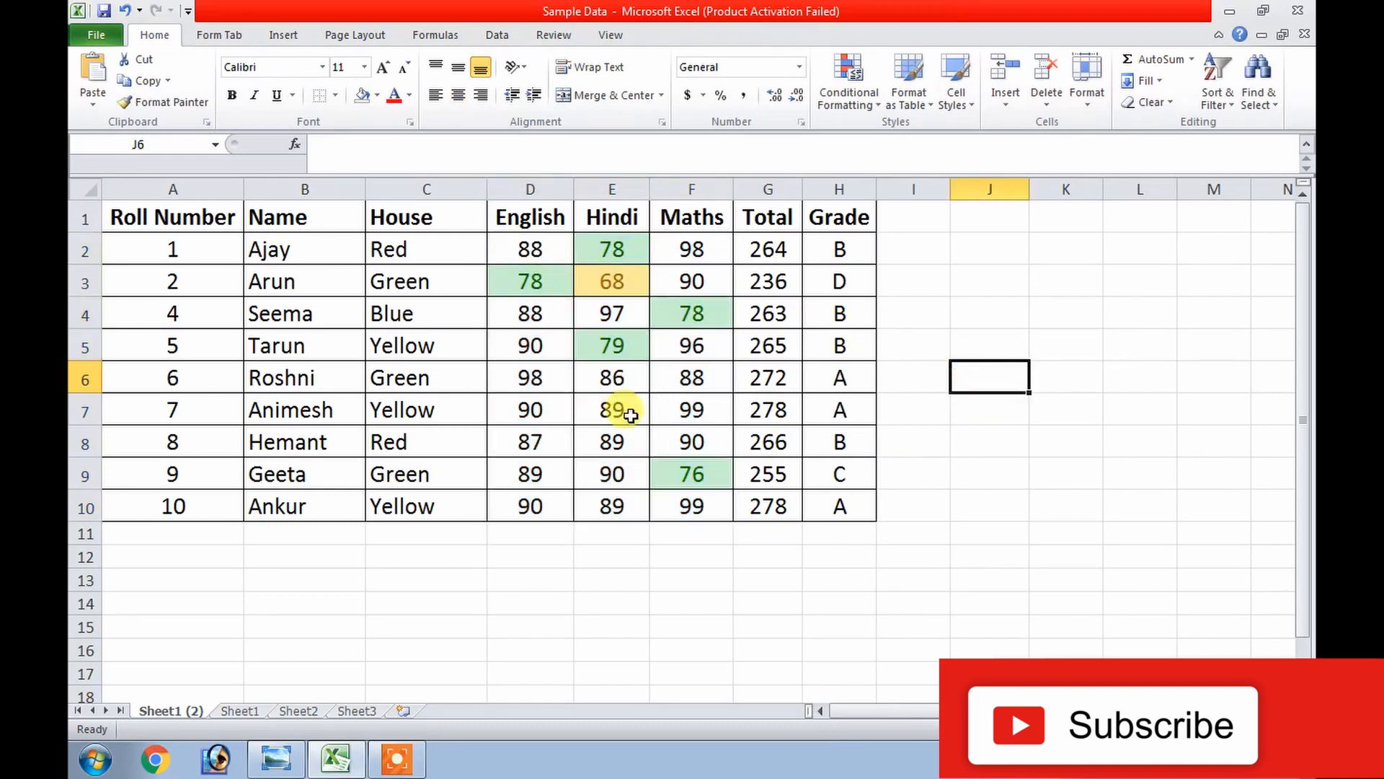
- Start another Between highlight rule for the marks in D2:F10 with limits 80 and 90
drag(532, 249, 693, 474)
drag(534, 247, 692, 505)
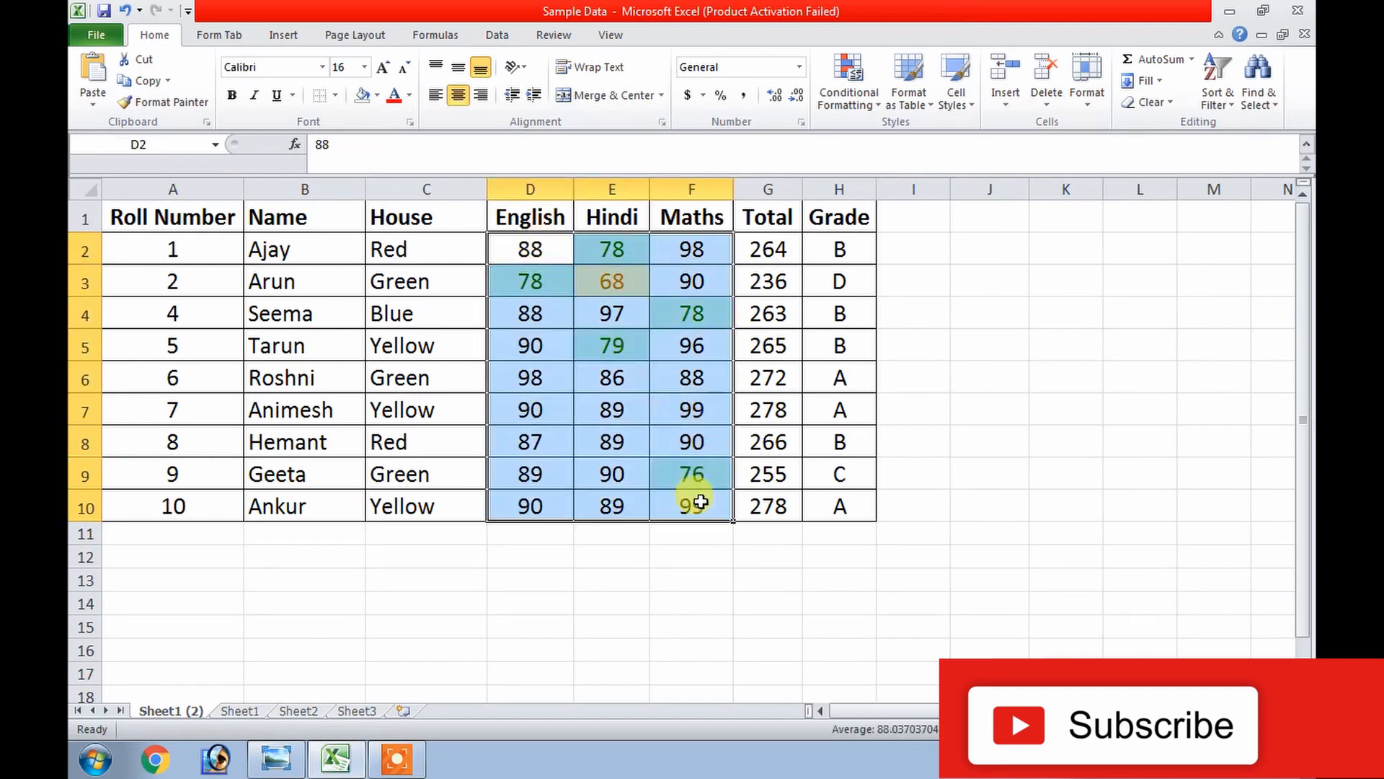
click(875, 106)
mouse_move(912, 137)
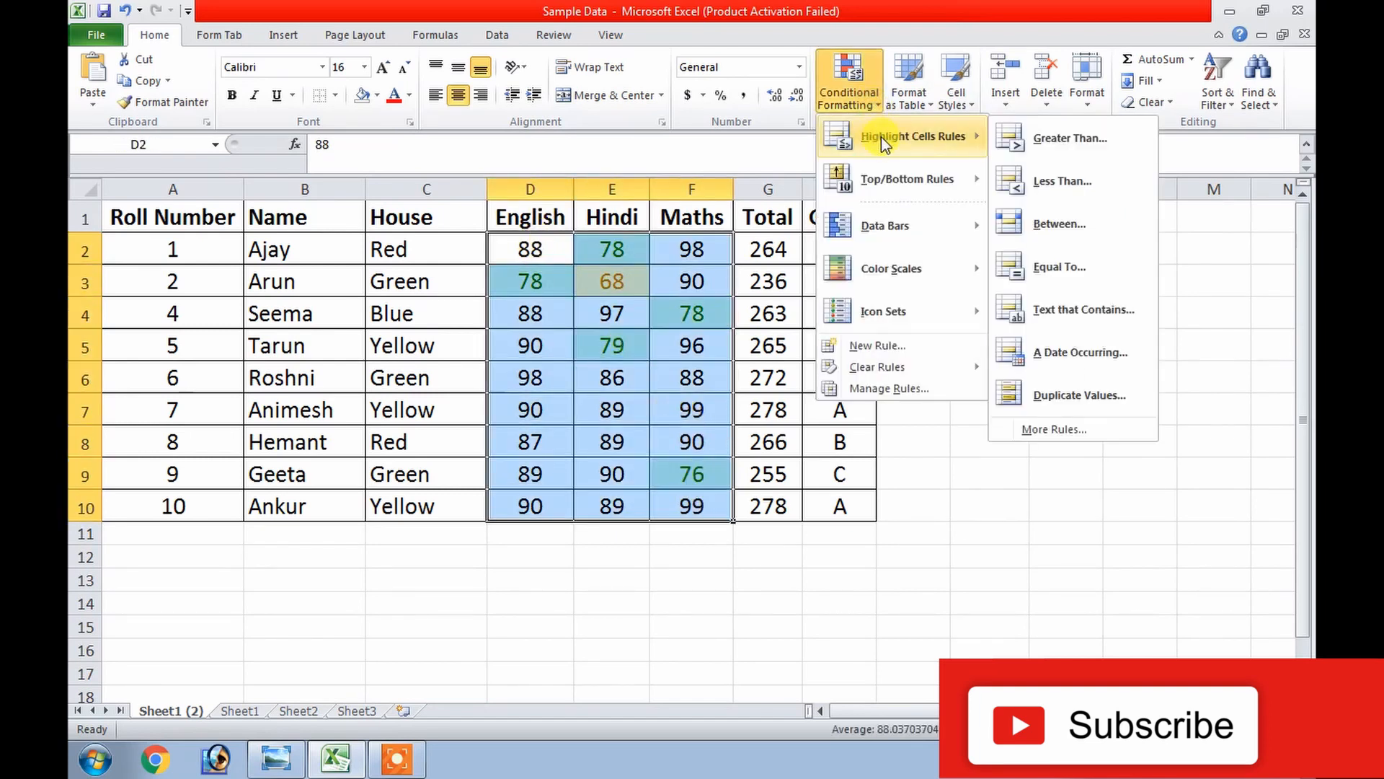
click(1053, 224)
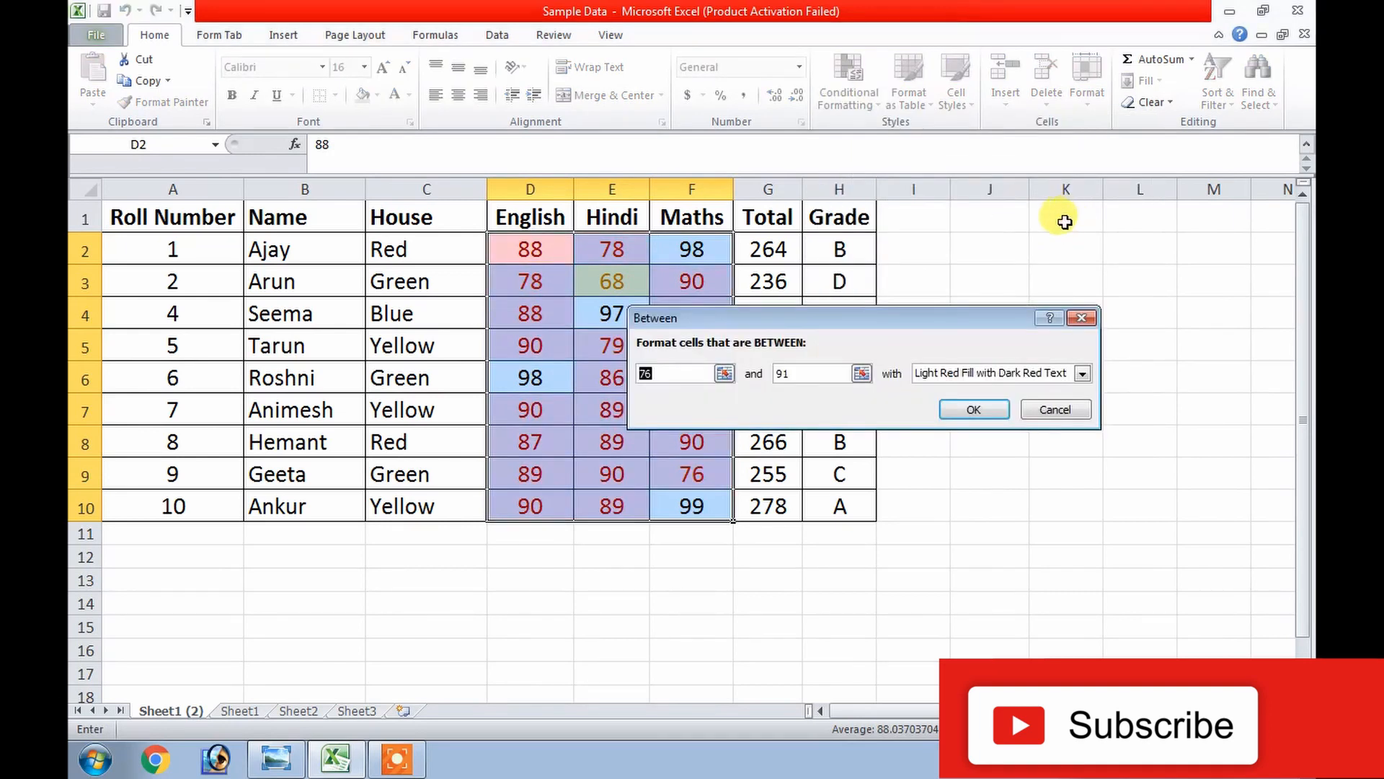
text(80)
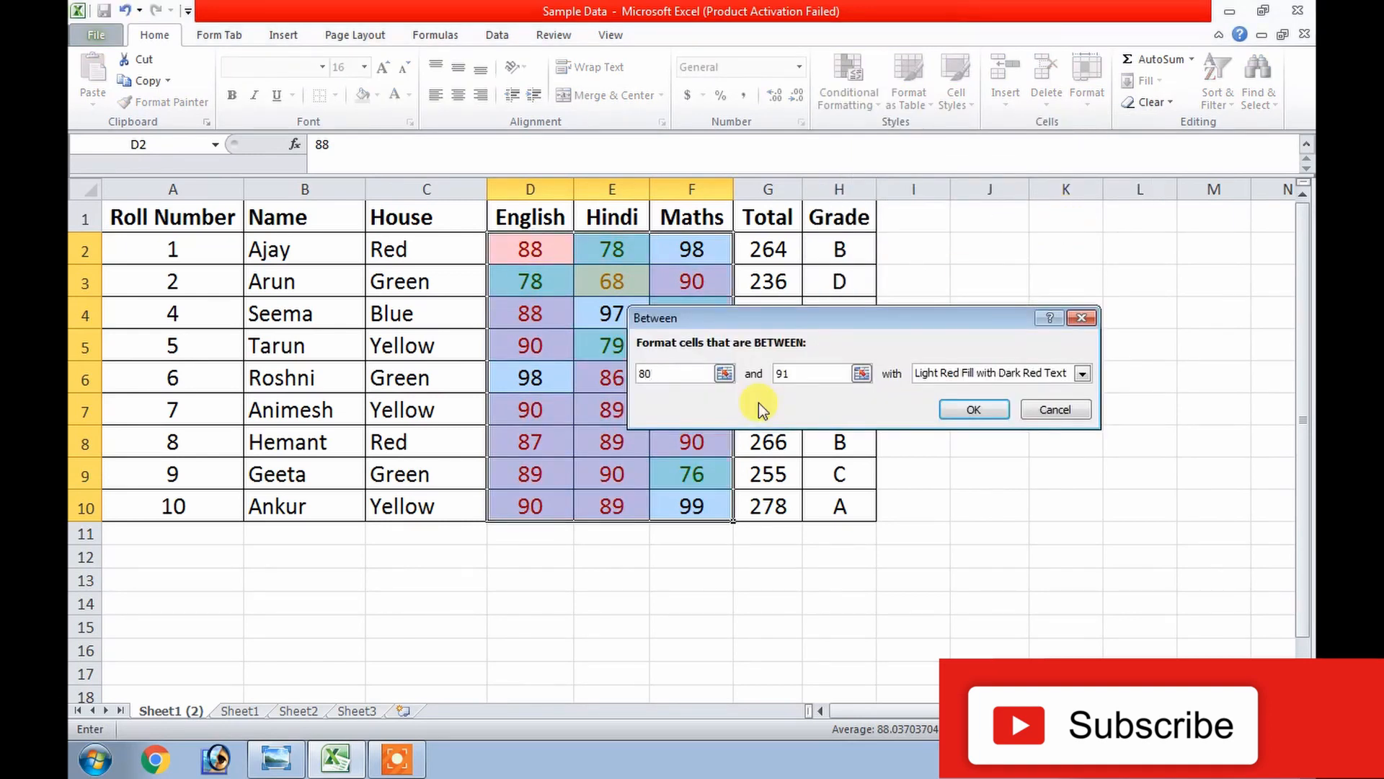
click(799, 372)
key(BackSpace)
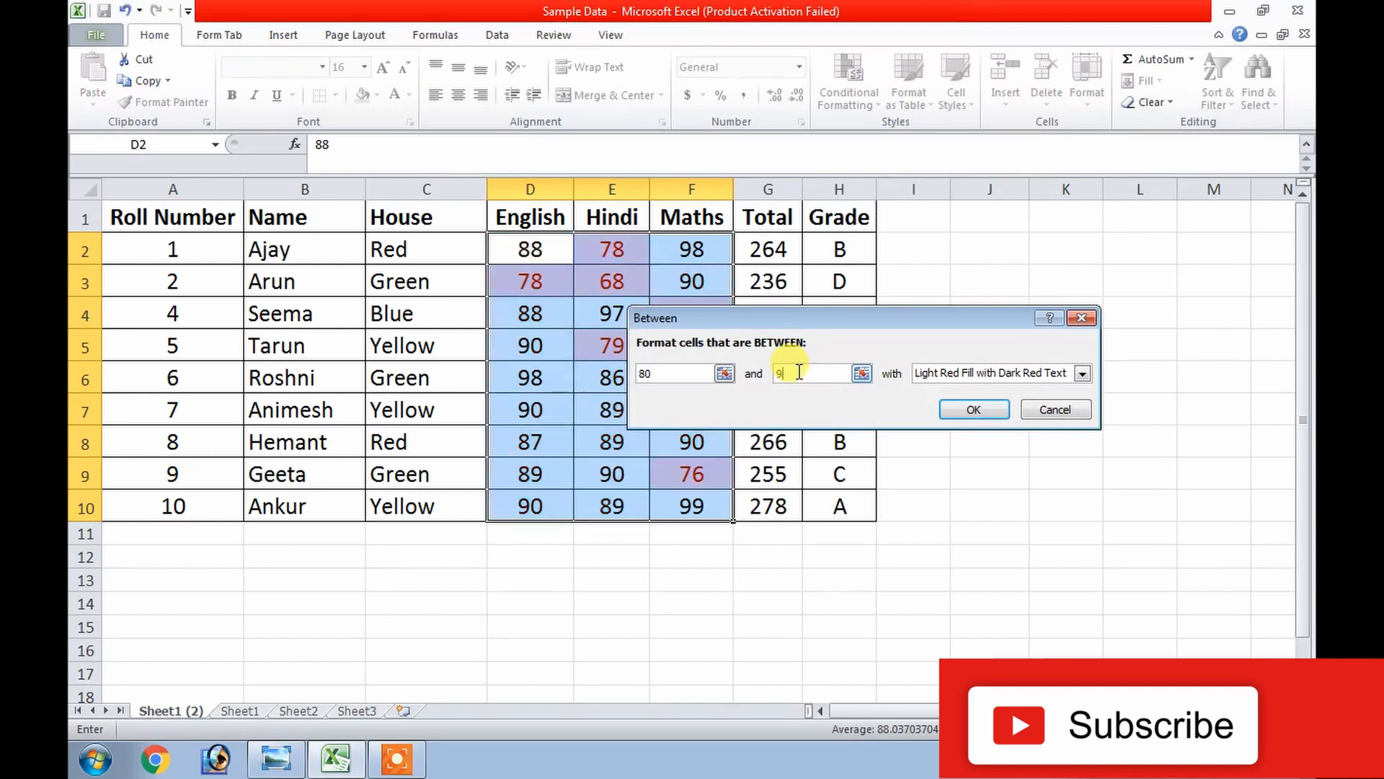
text(0)
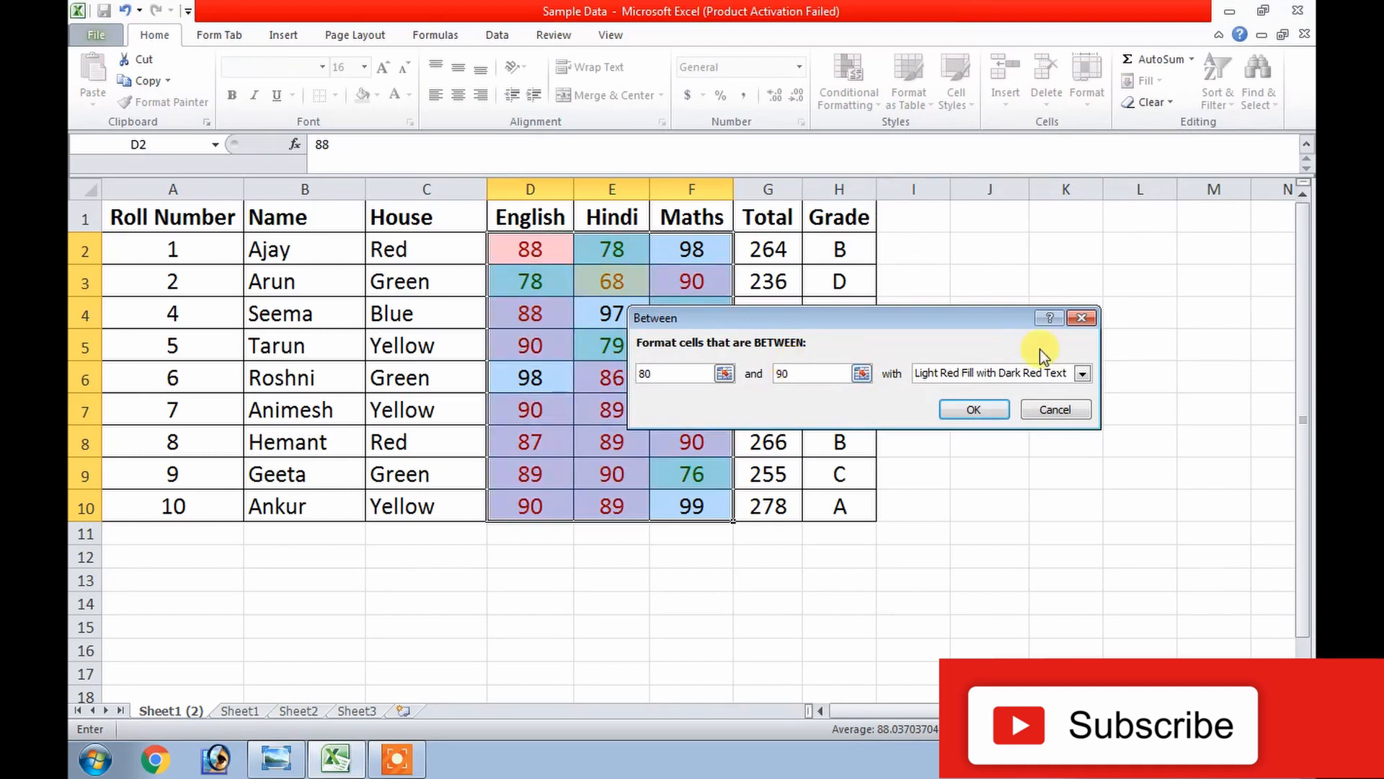
- Give the 80 to 90 rule a custom format with an orange background fill and apply it
click(1081, 372)
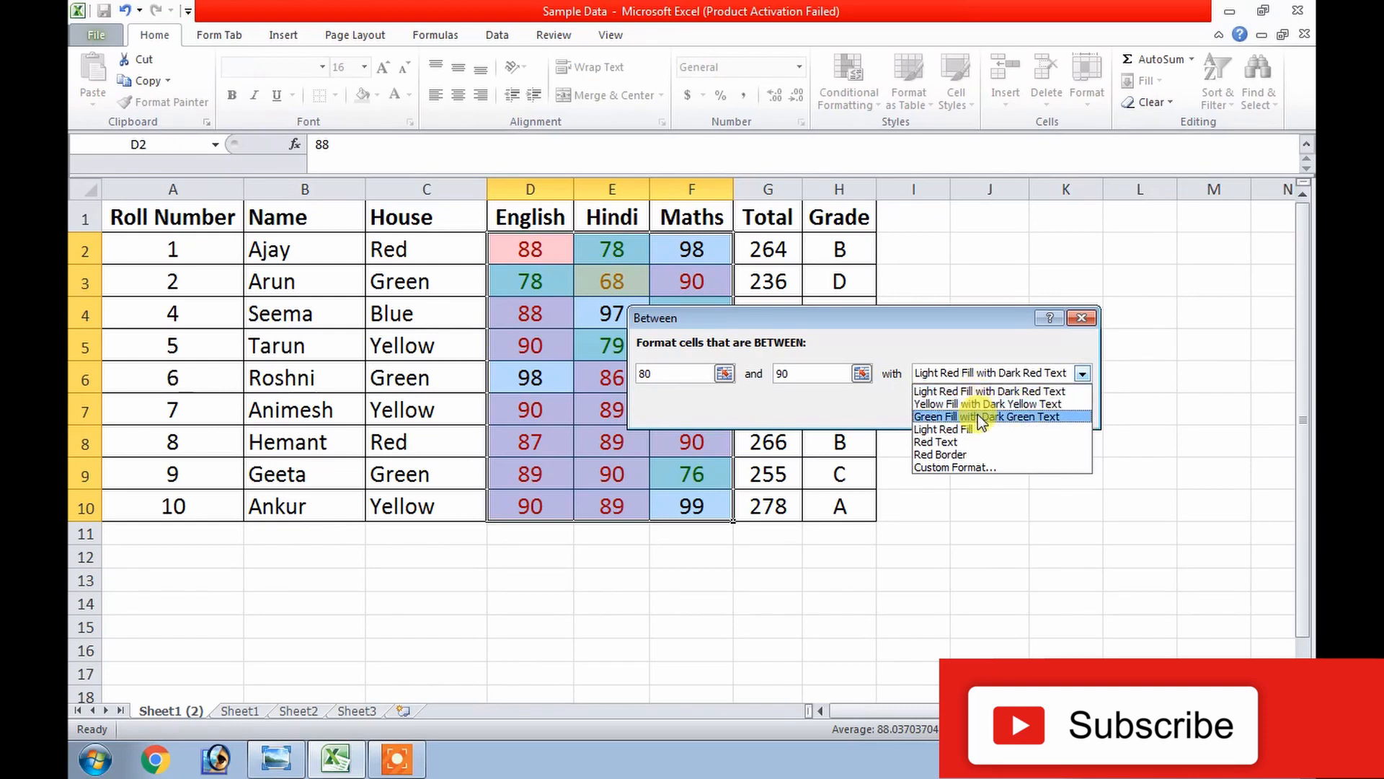
click(953, 467)
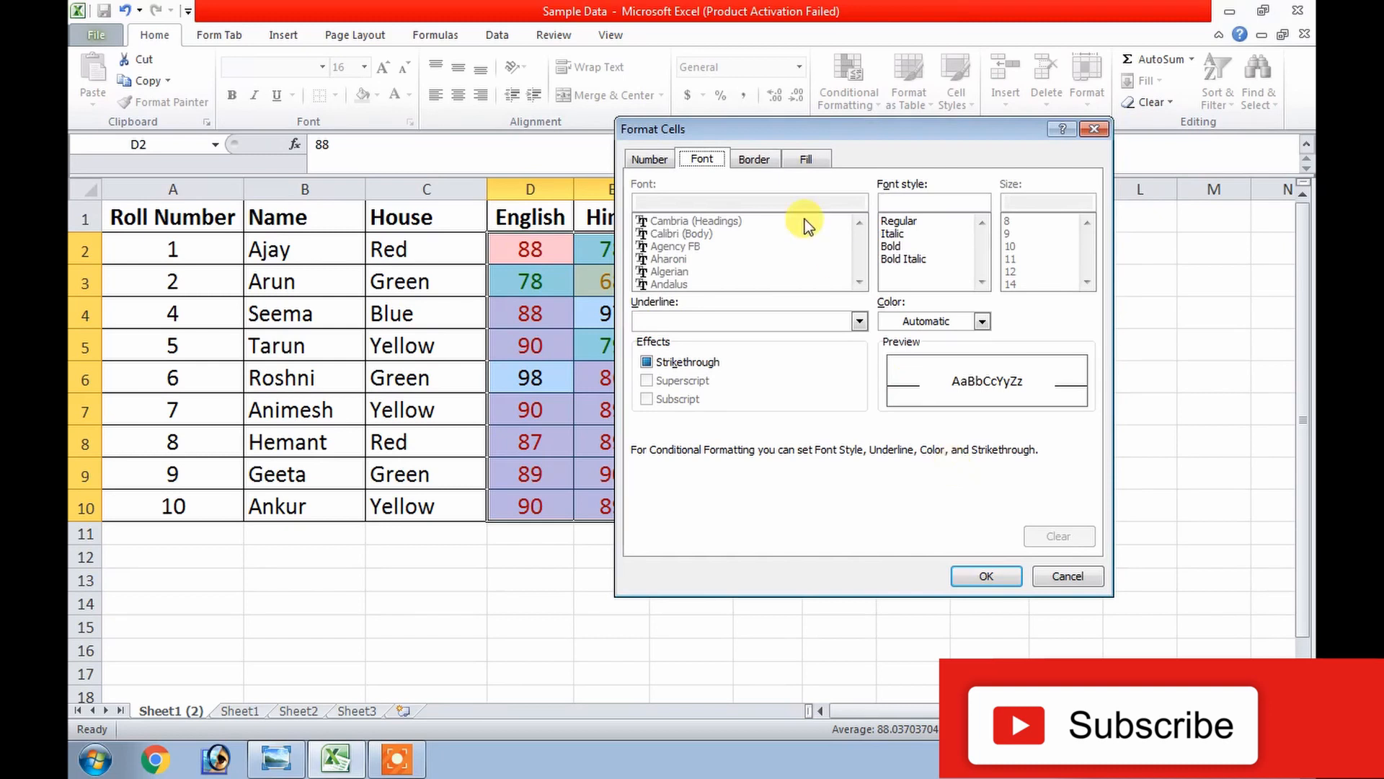
click(798, 162)
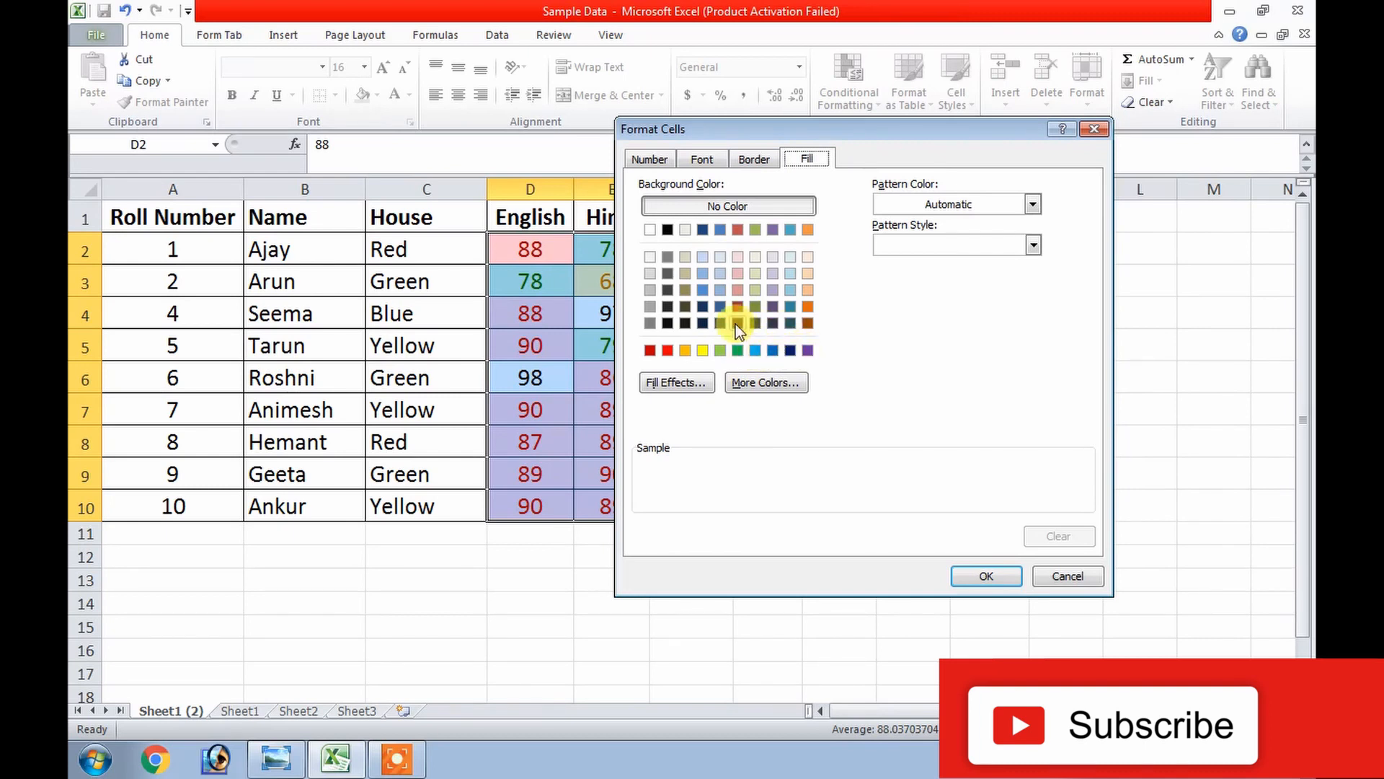
click(686, 351)
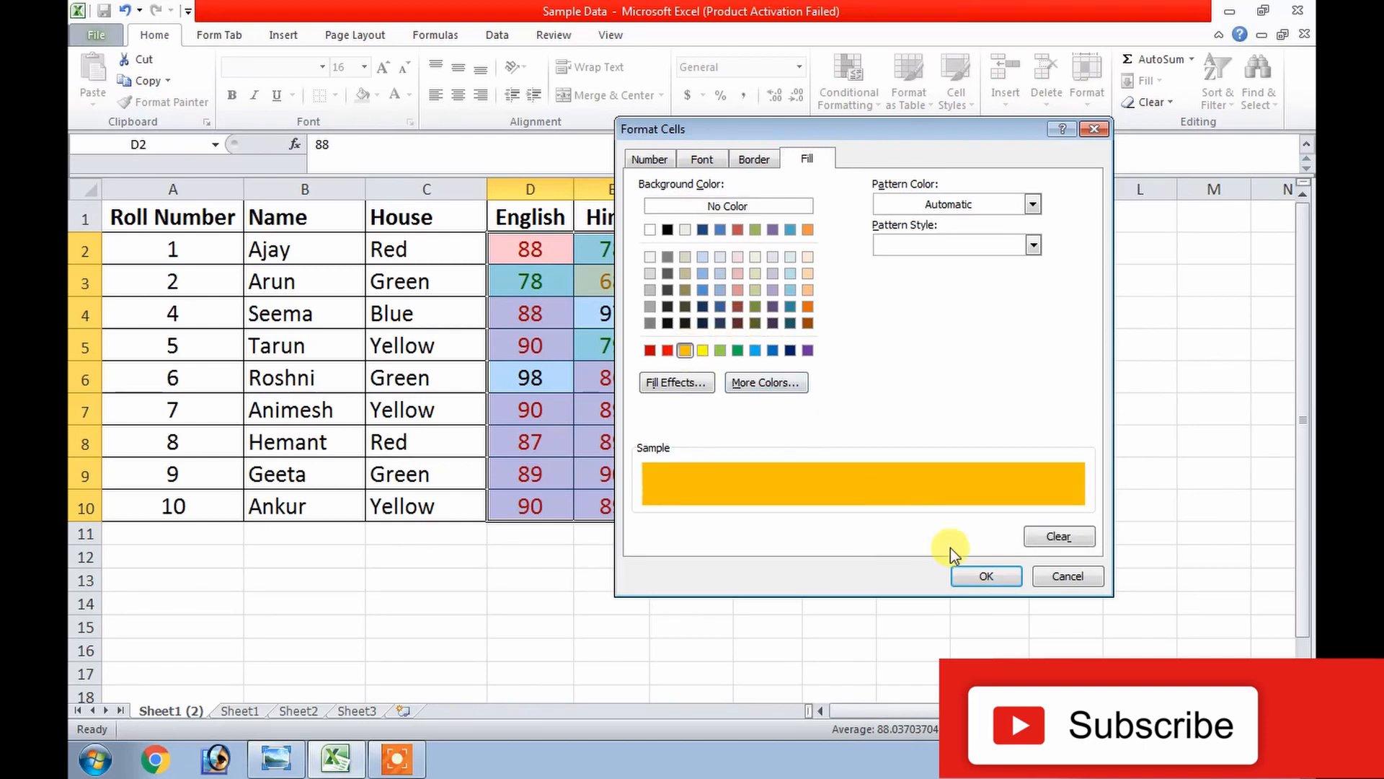
click(984, 575)
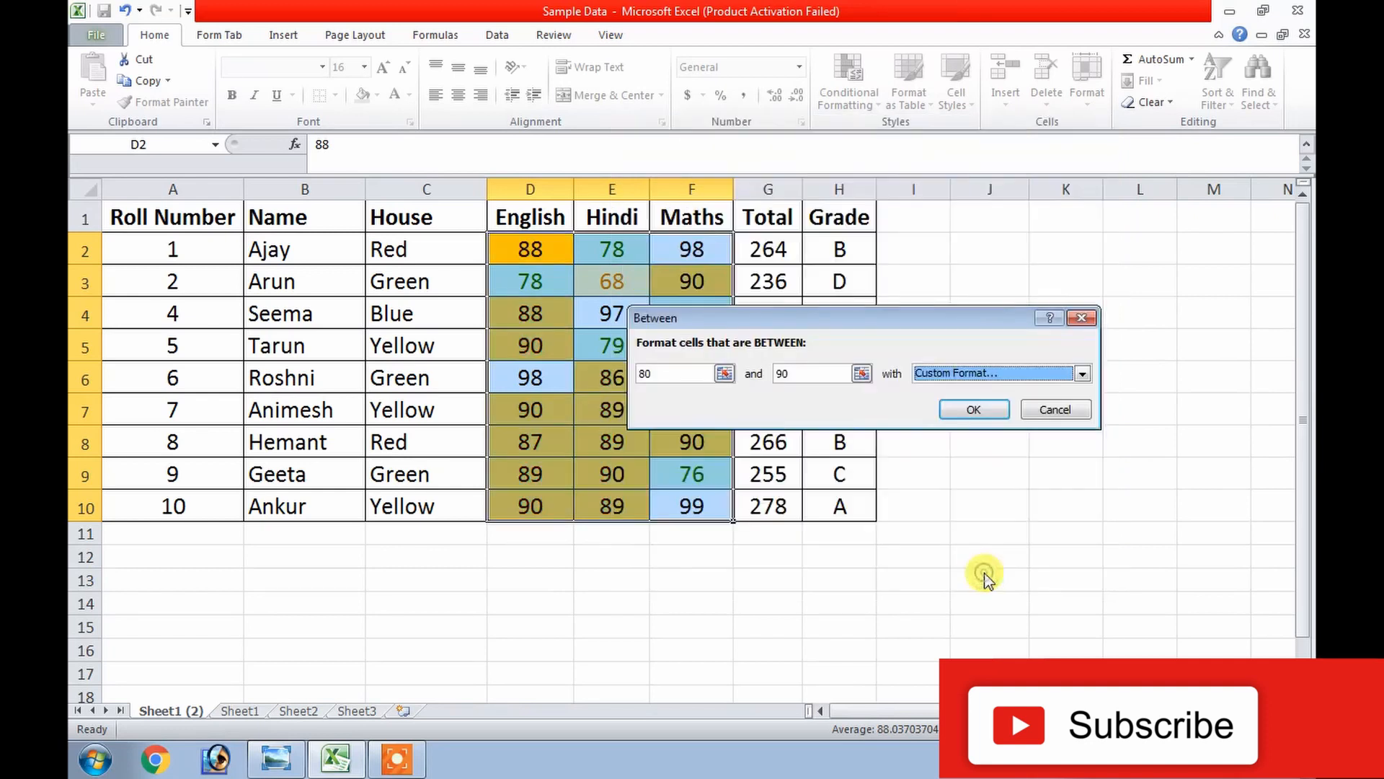
click(984, 408)
click(804, 350)
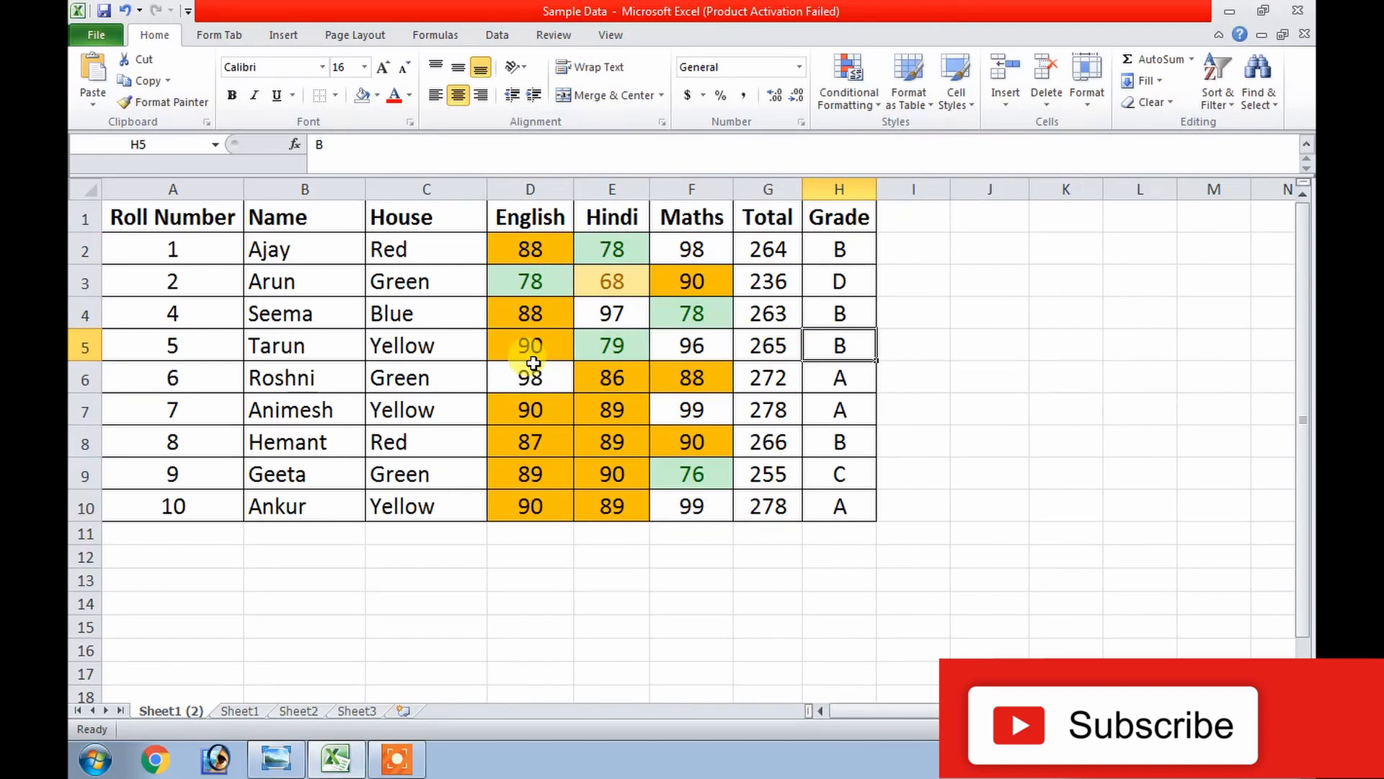
- Change the English mark in D5 to 70
key(Left)
key(Left)
key(Left)
key(Left)
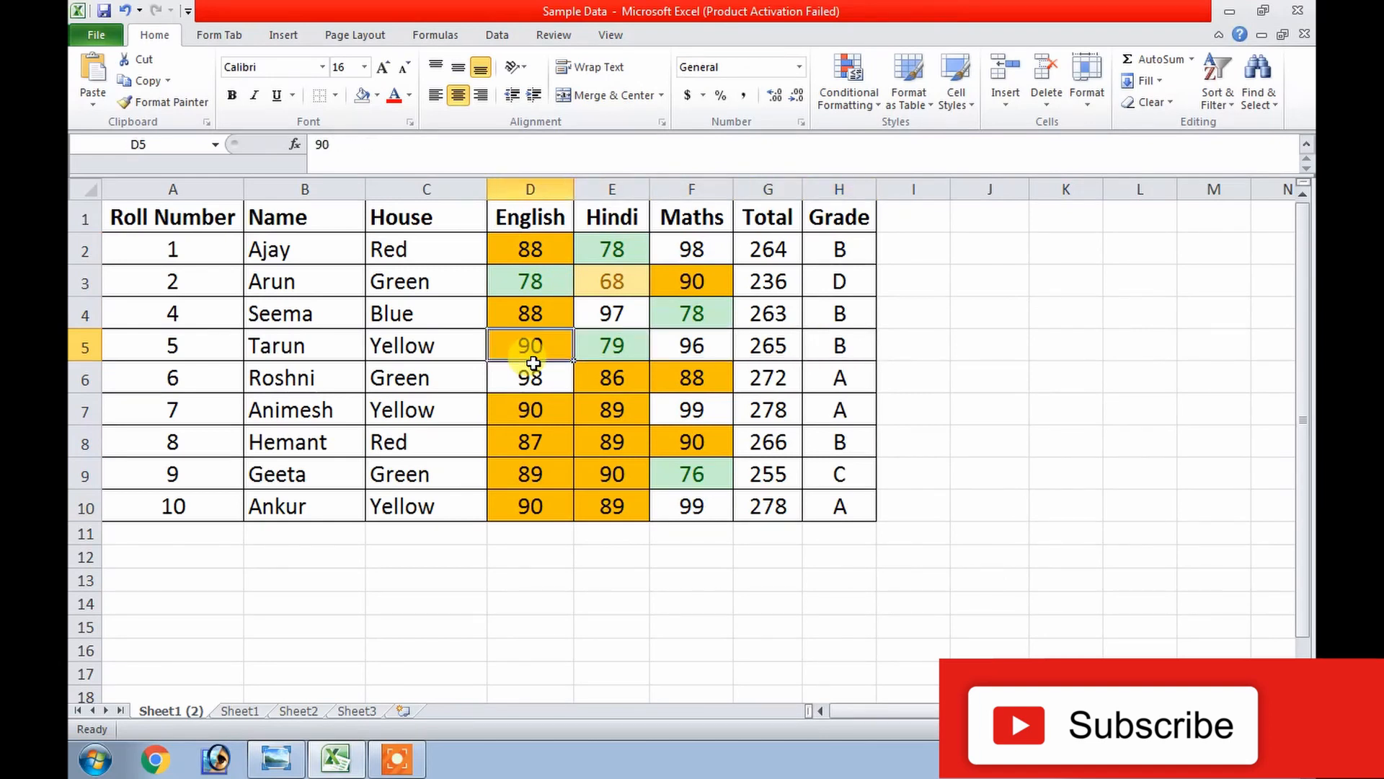
text(70)
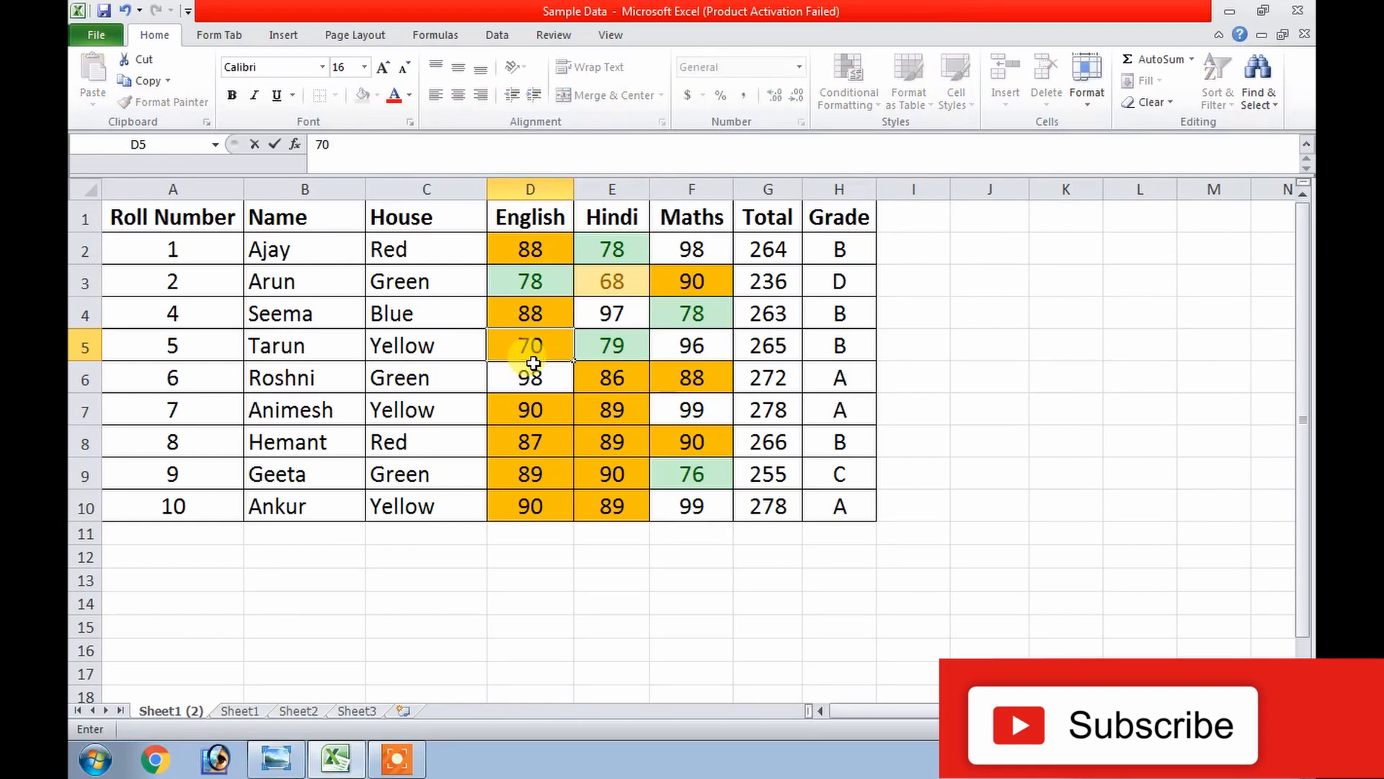
key(Return)
- Change the Maths mark in F9 to 90
key(Down)
key(Down)
key(Right)
key(Right)
key(Down)
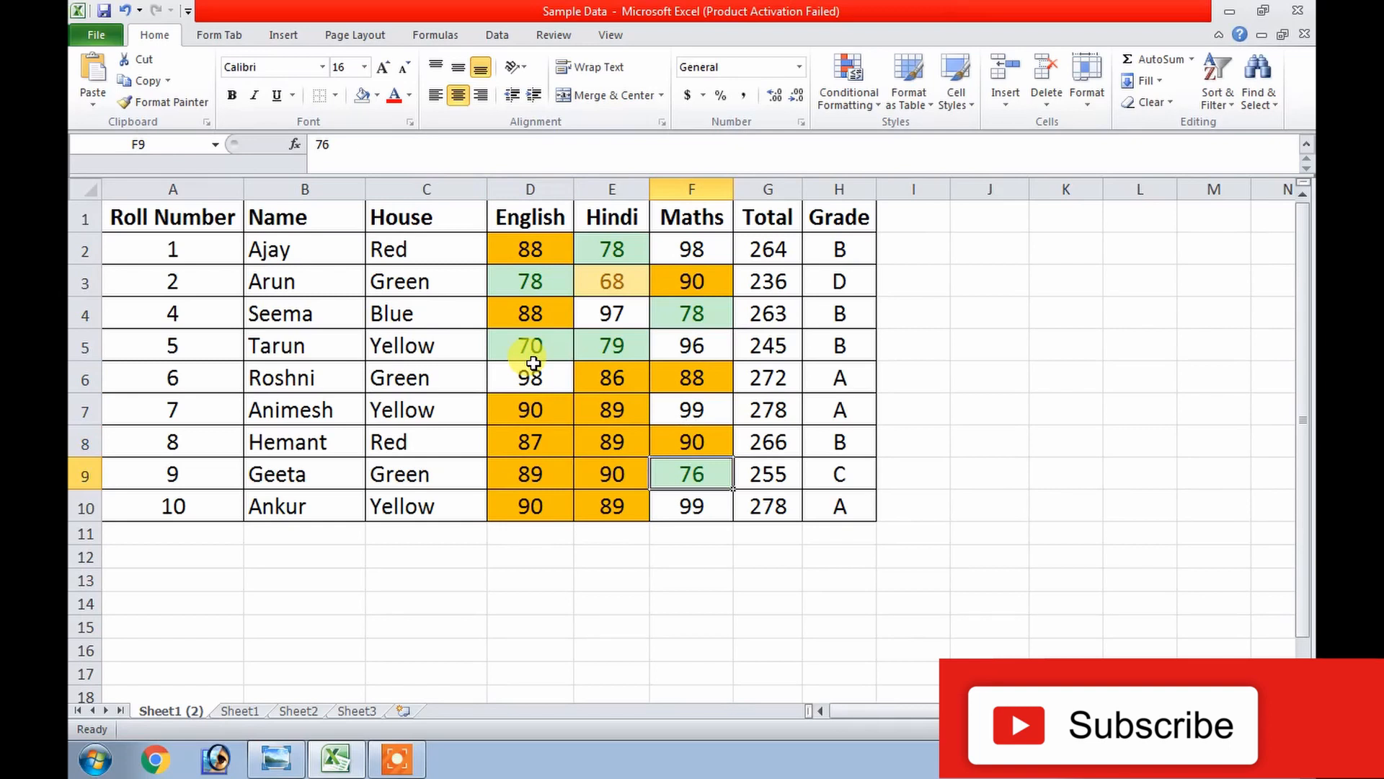
text(90)
key(Return)
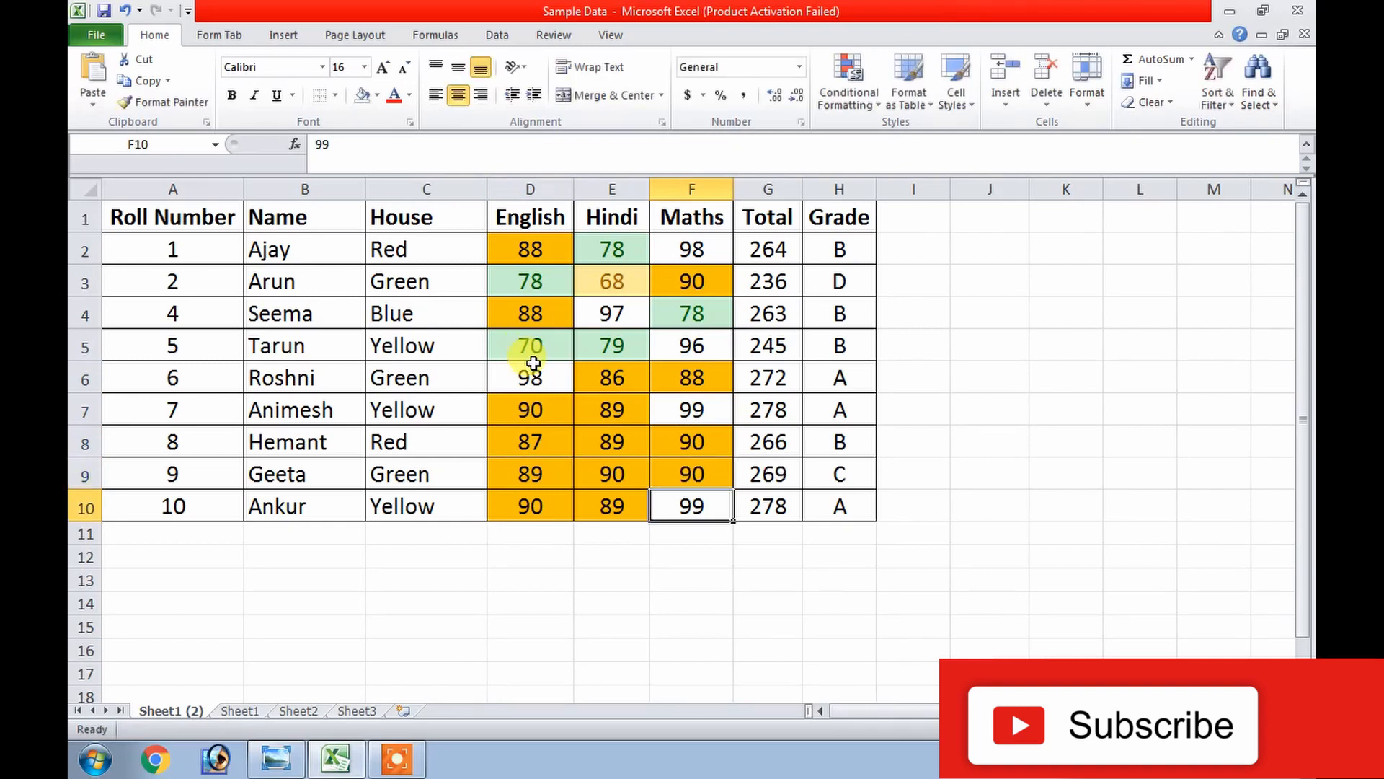
- Change the Maths mark in F4 to 98
key(Up)
key(Up)
key(Up)
key(Up)
key(Up)
key(Up)
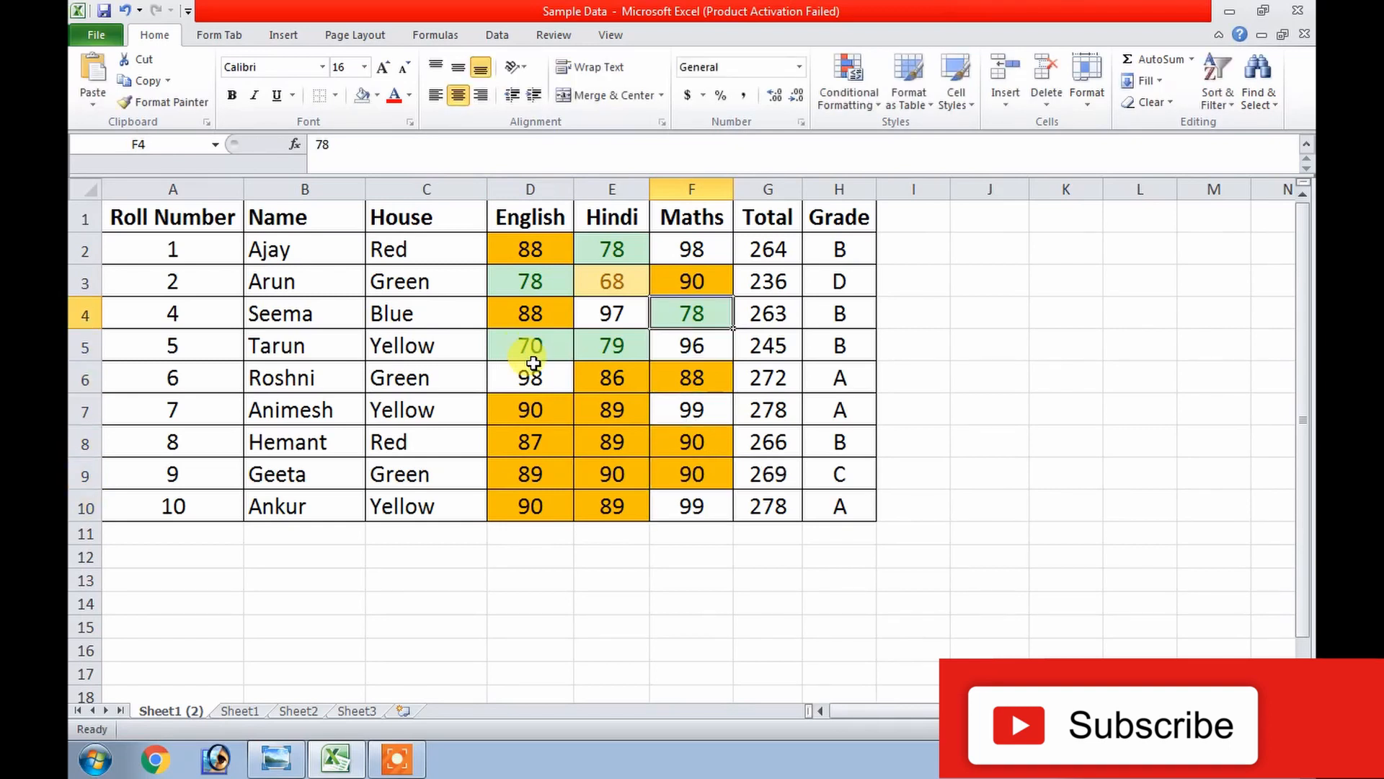
text(98)
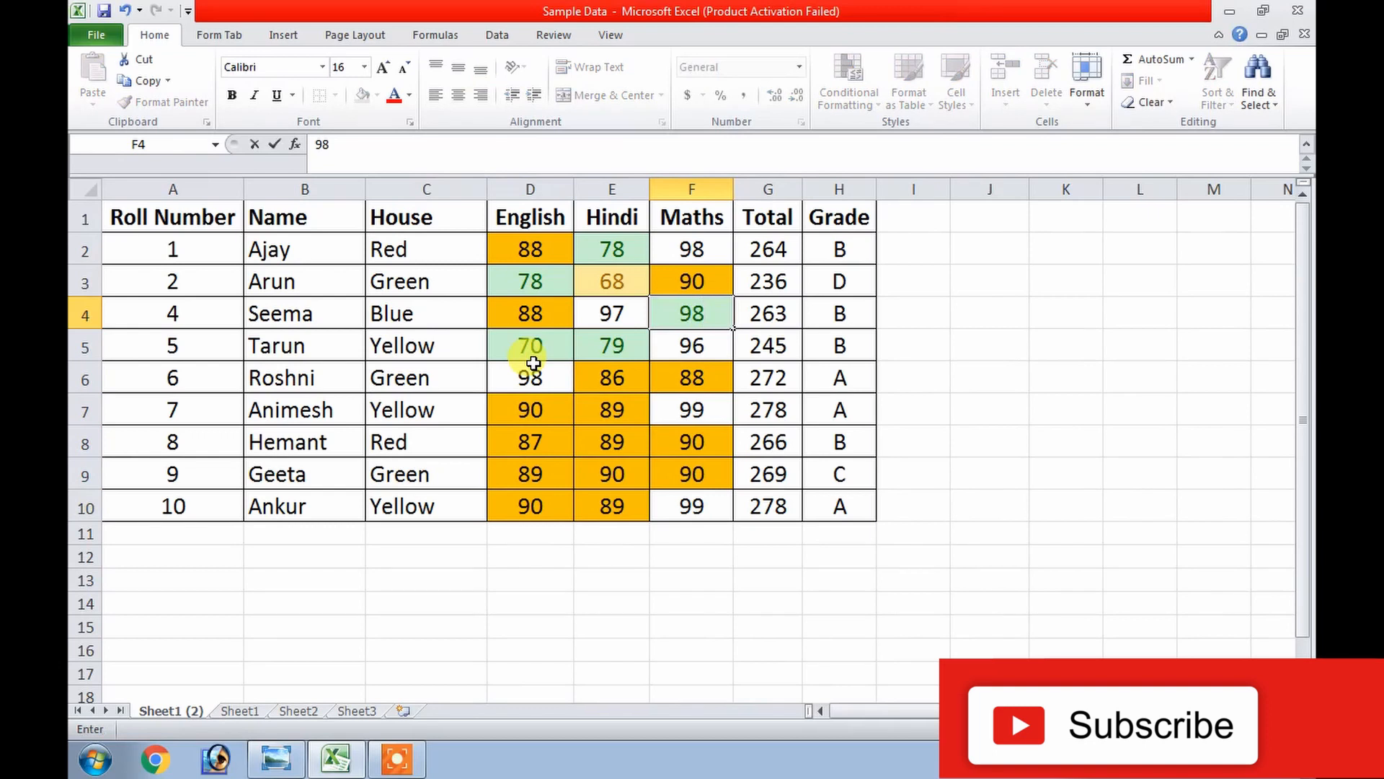
key(Return)
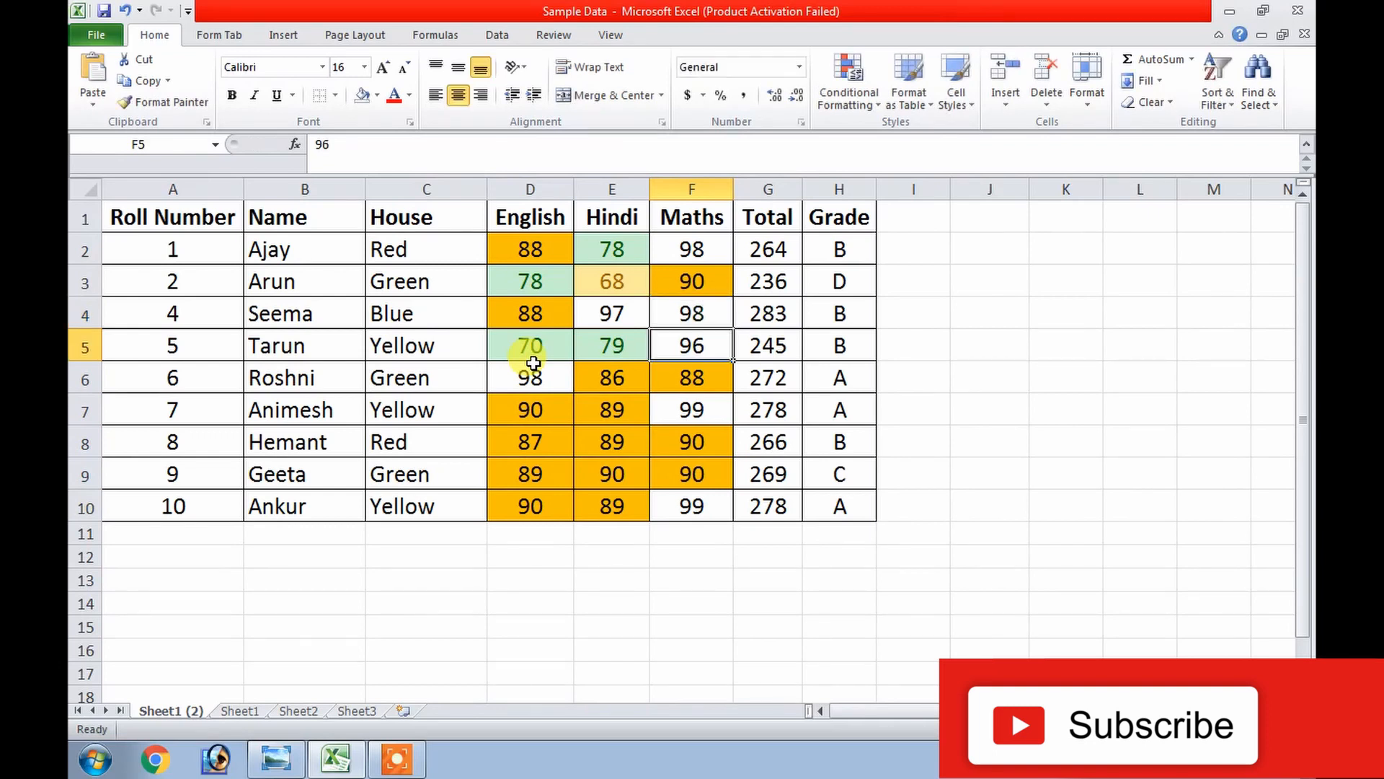
- Change the Hindi mark in E3 to 56
key(Up)
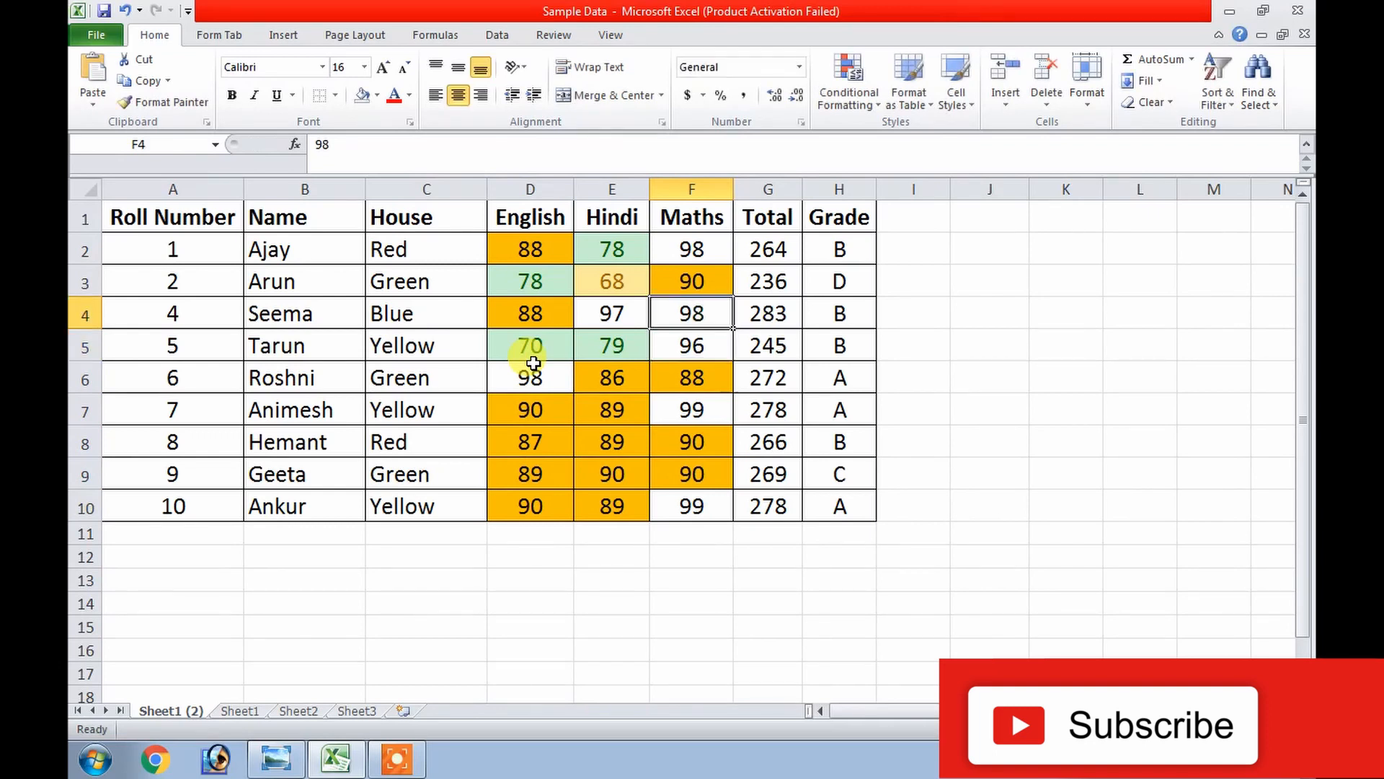
key(Up)
key(Left)
text(56)
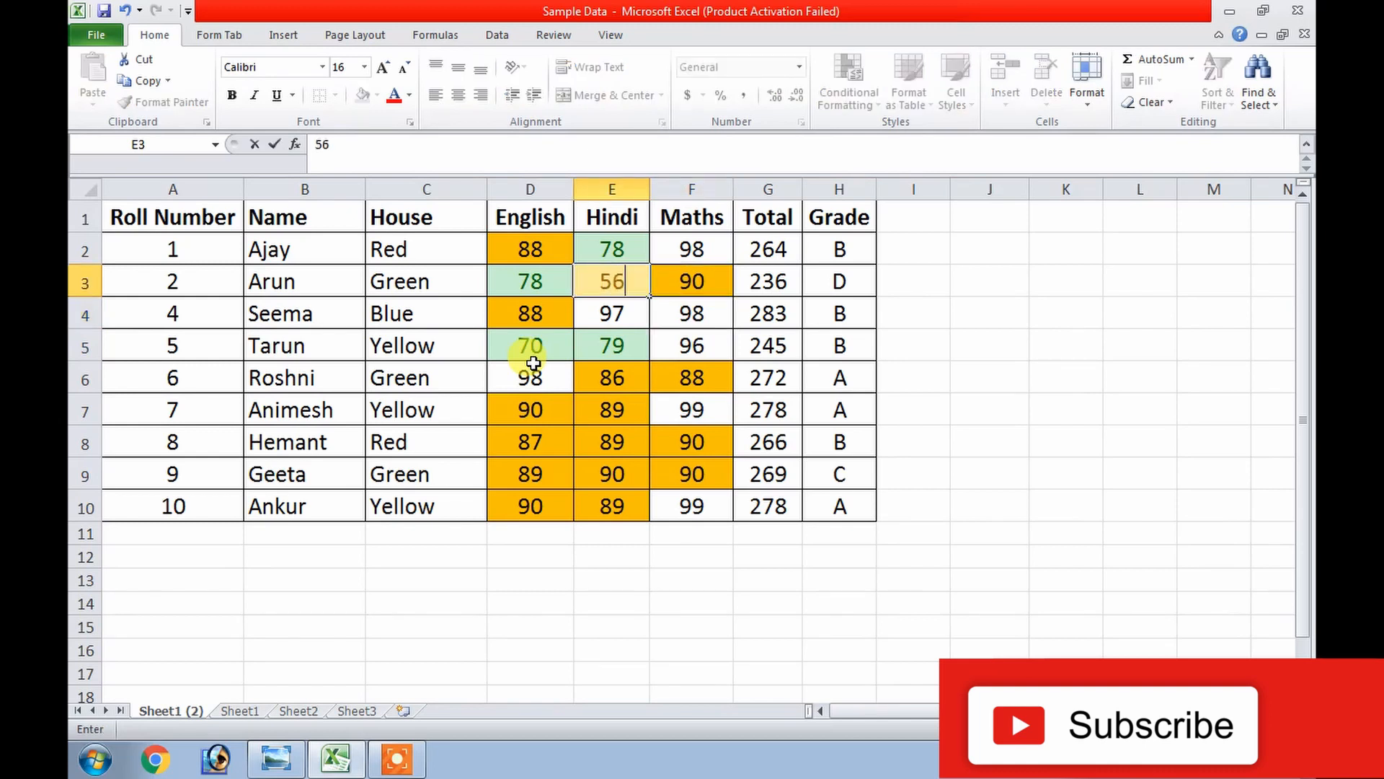
key(Return)
- For roll number 5, set the Hindi mark in E5 to 45 and the Maths mark in F5 to 66
key(Down)
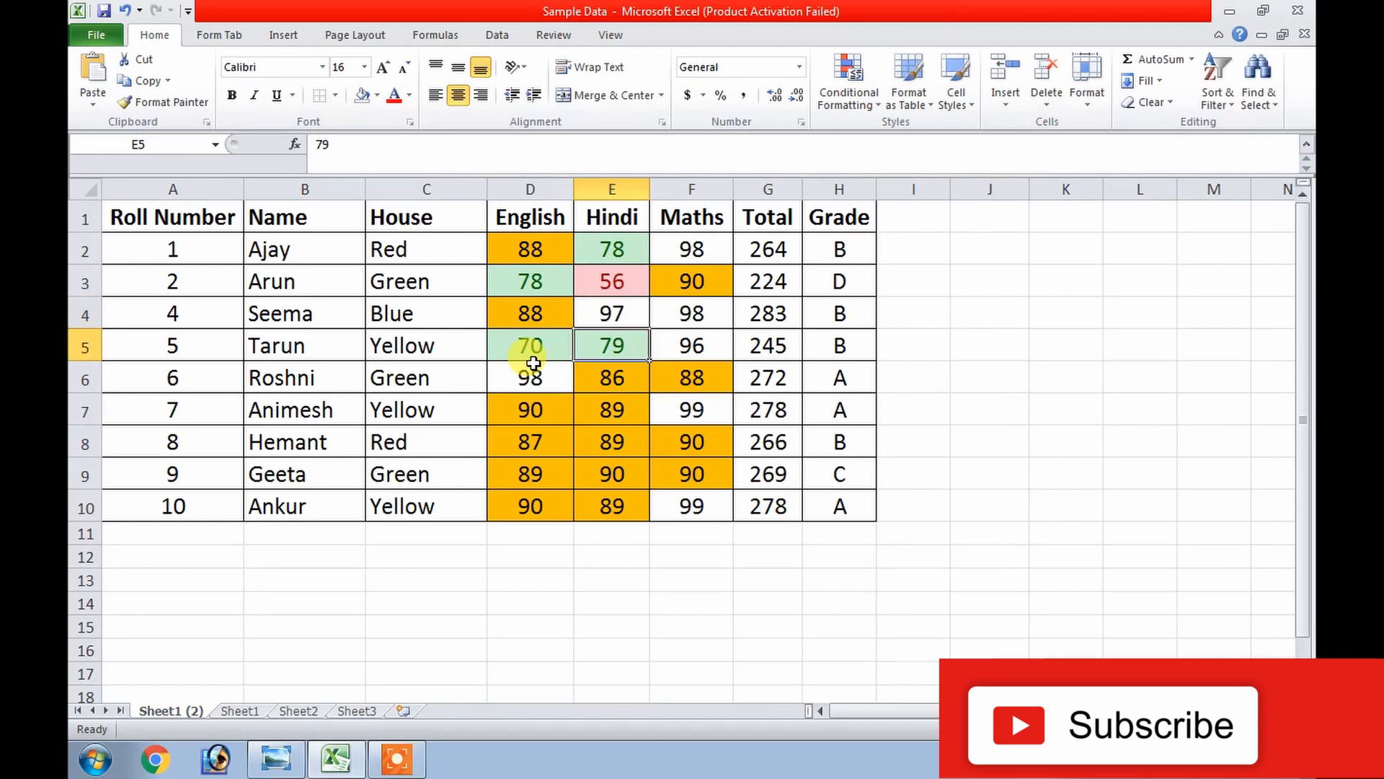
text(45)
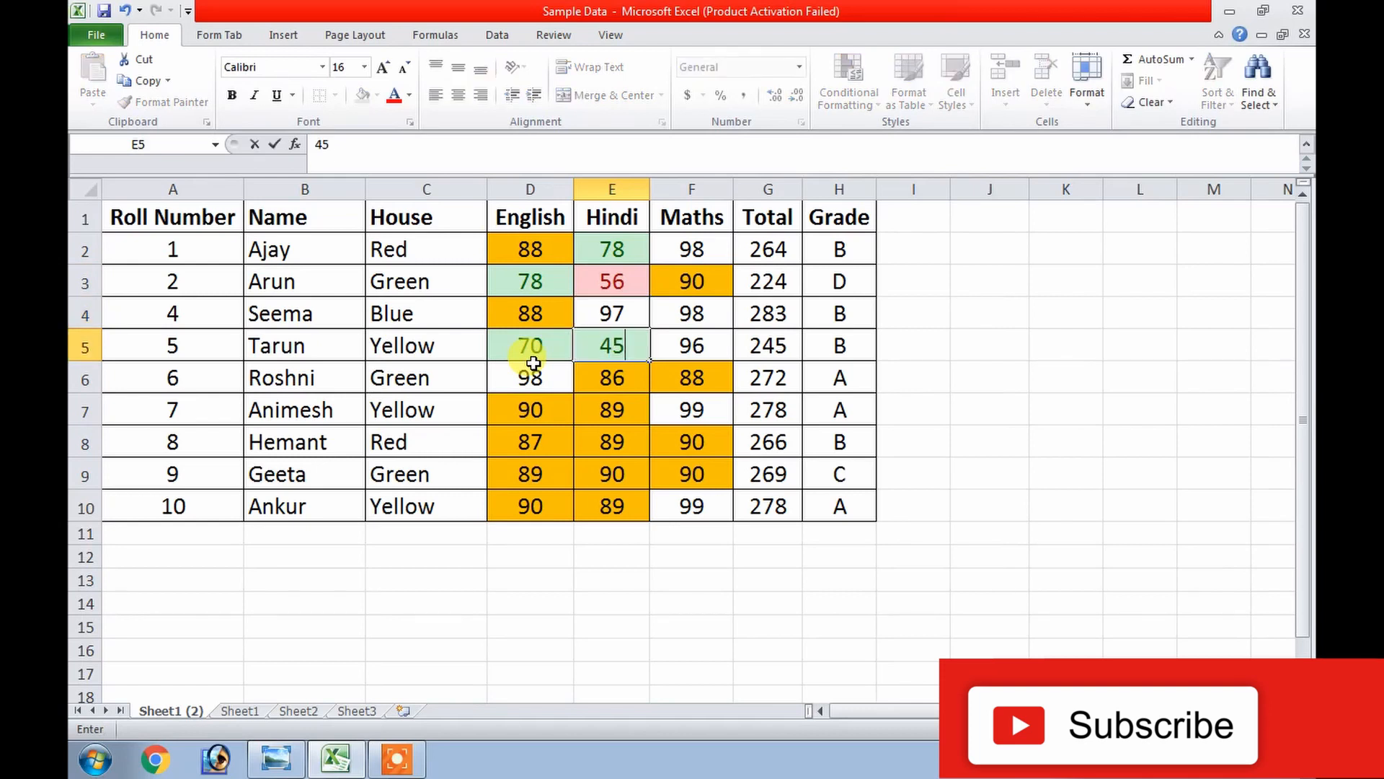
key(Return)
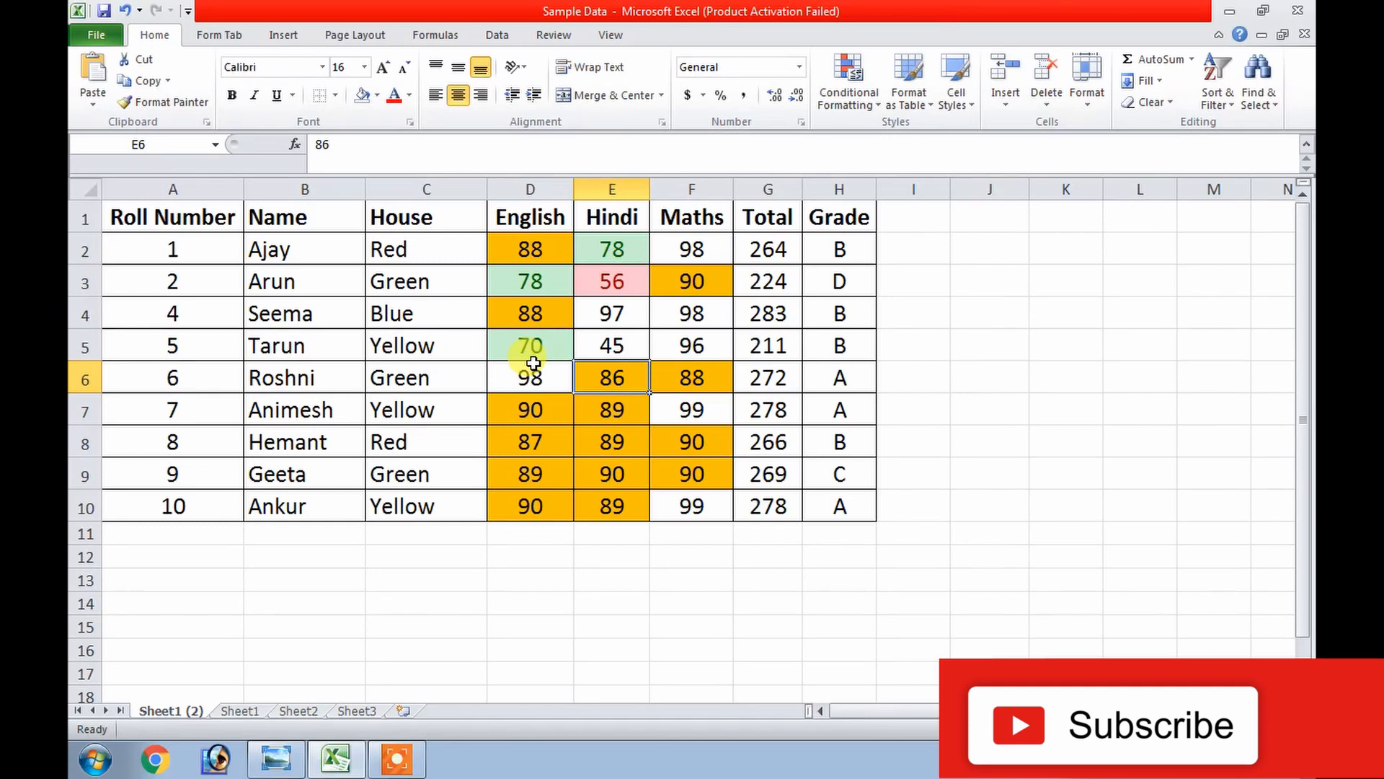
key(Up)
key(Right)
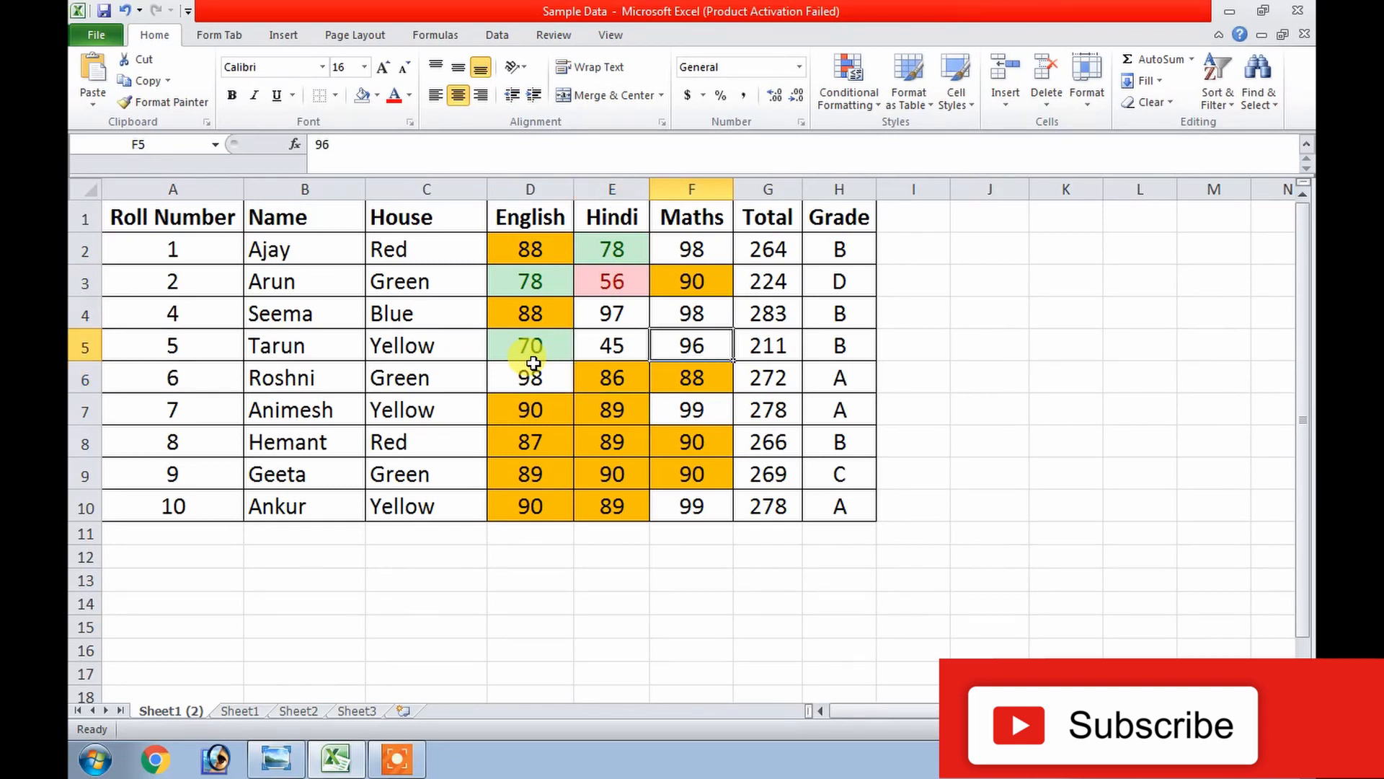
text(66)
key(Return)
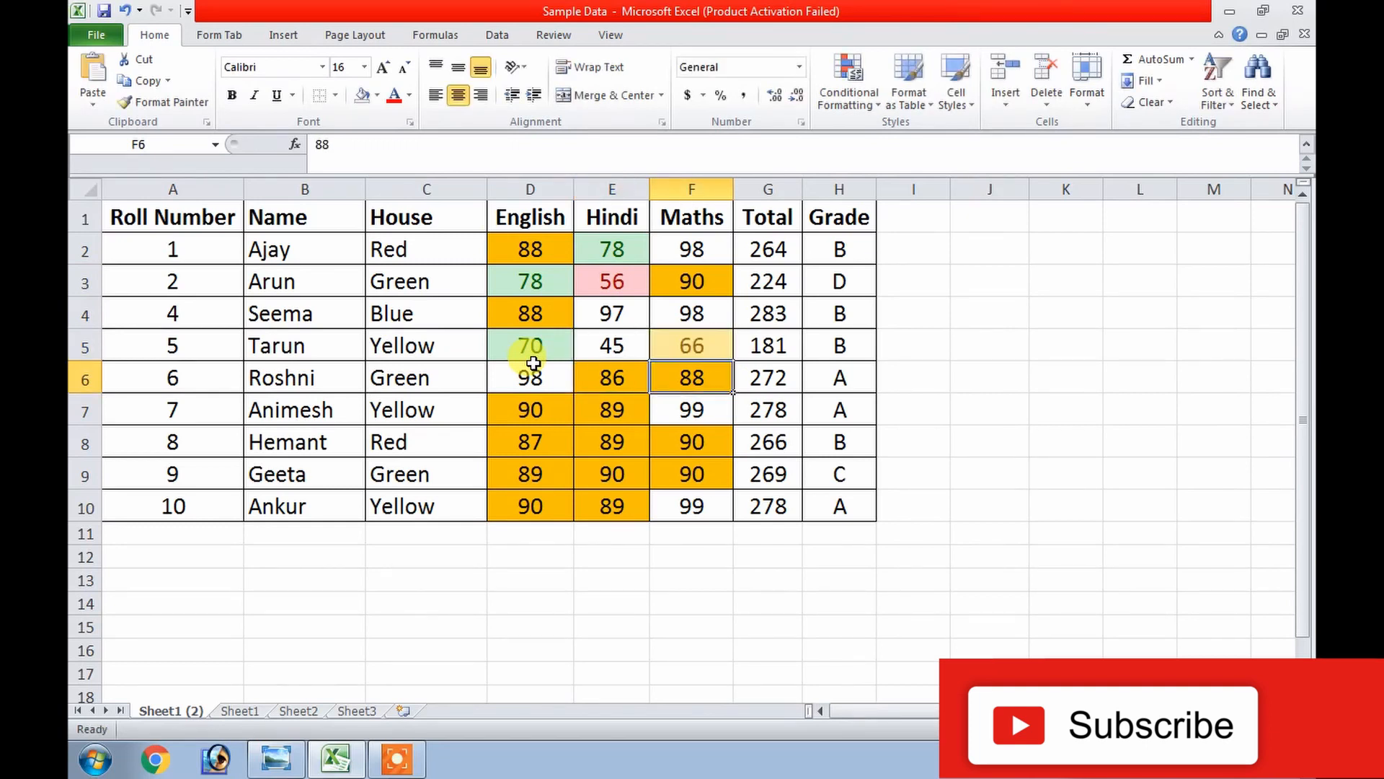
- Change the Maths mark in F10 to 69
key(Down)
key(Down)
key(Down)
key(Down)
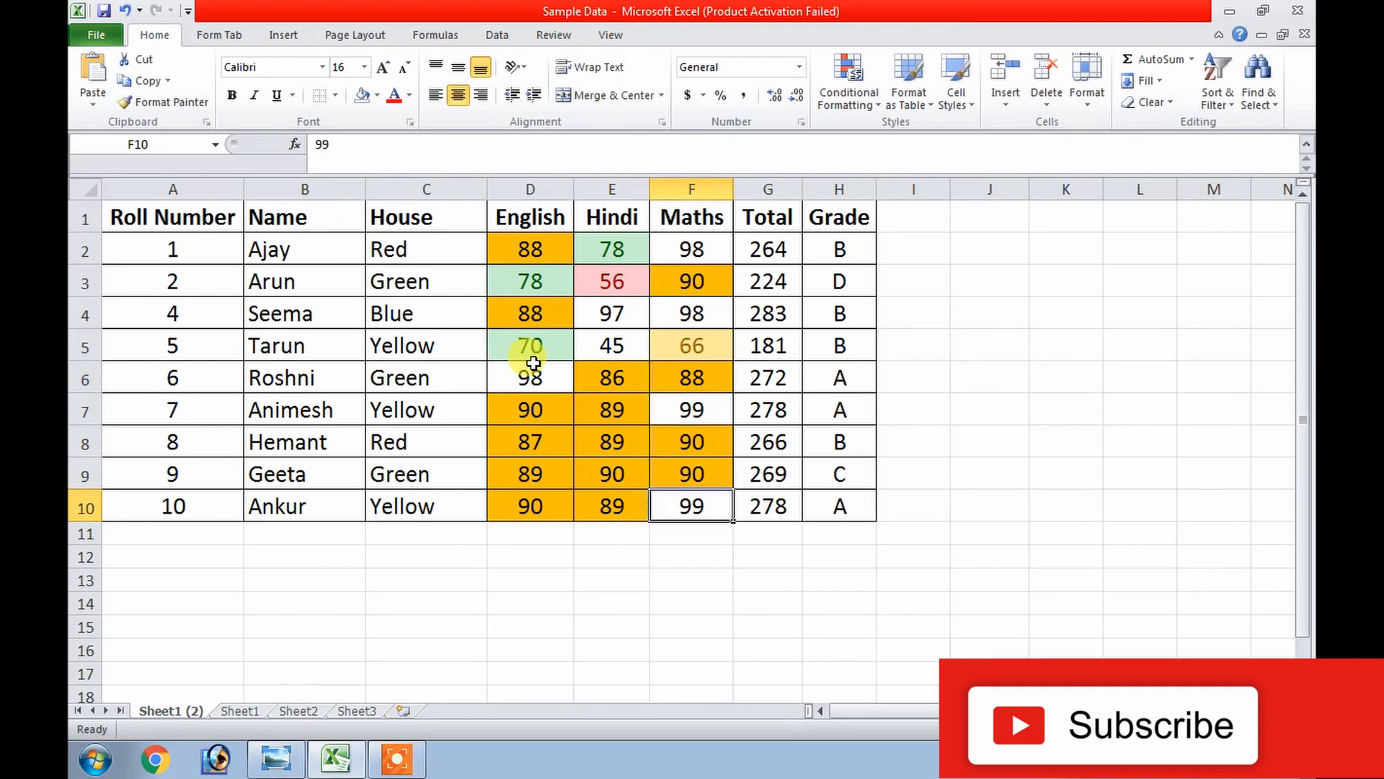
text(69)
key(Return)
- Review the colour-coded marks up to row 2 and the entries at the start of the Grade column
key(Up)
key(Up)
key(Up)
key(Up)
key(Up)
key(Up)
key(Up)
key(Up)
key(Up)
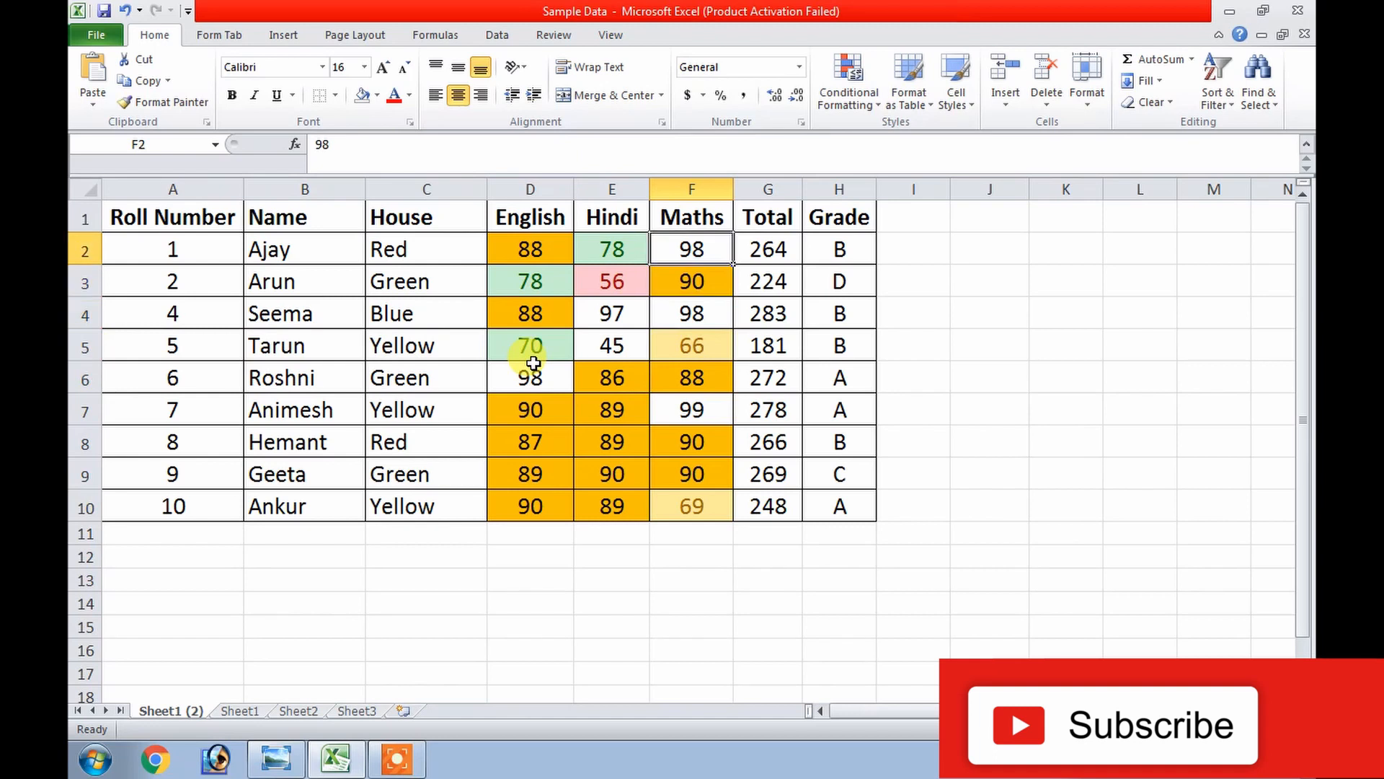
key(Left)
key(Left)
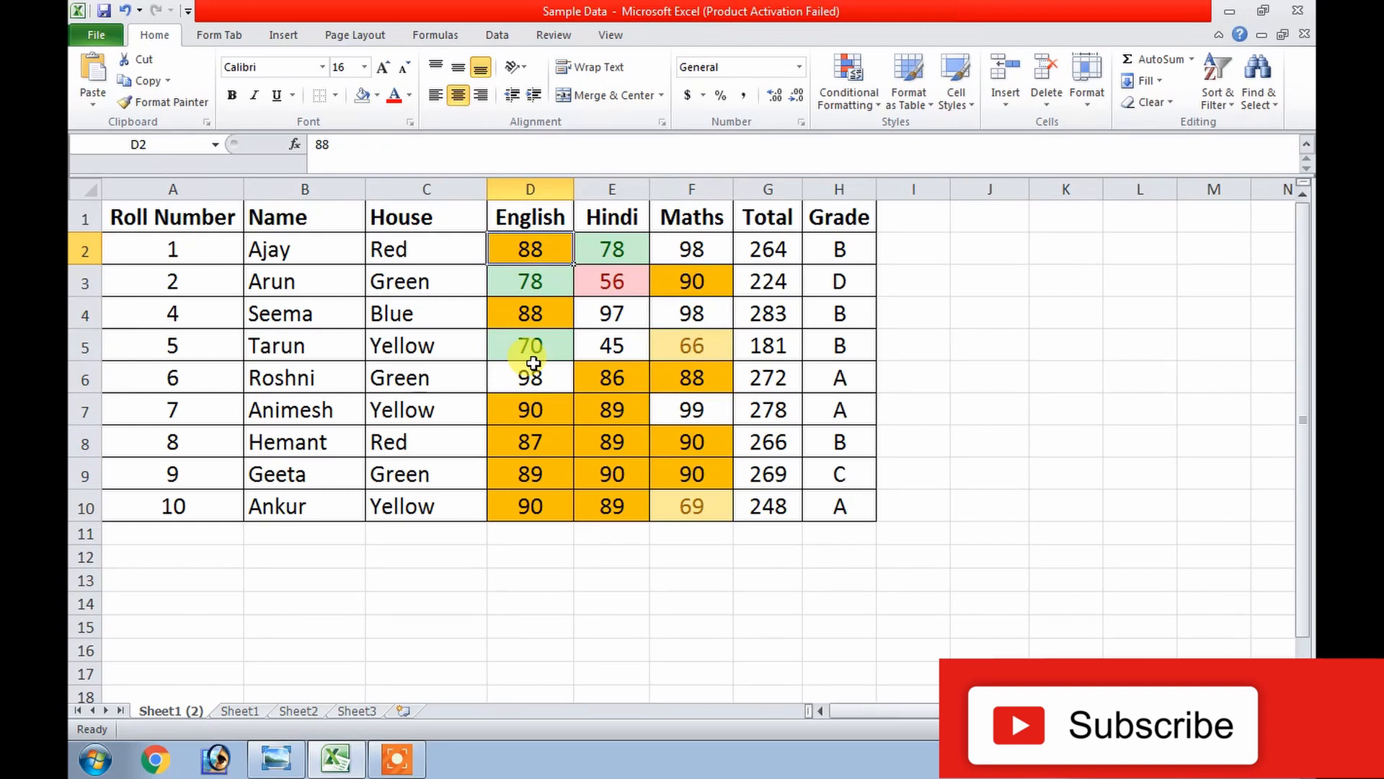
key(Right)
key(Right)
key(Right)
key(Right)
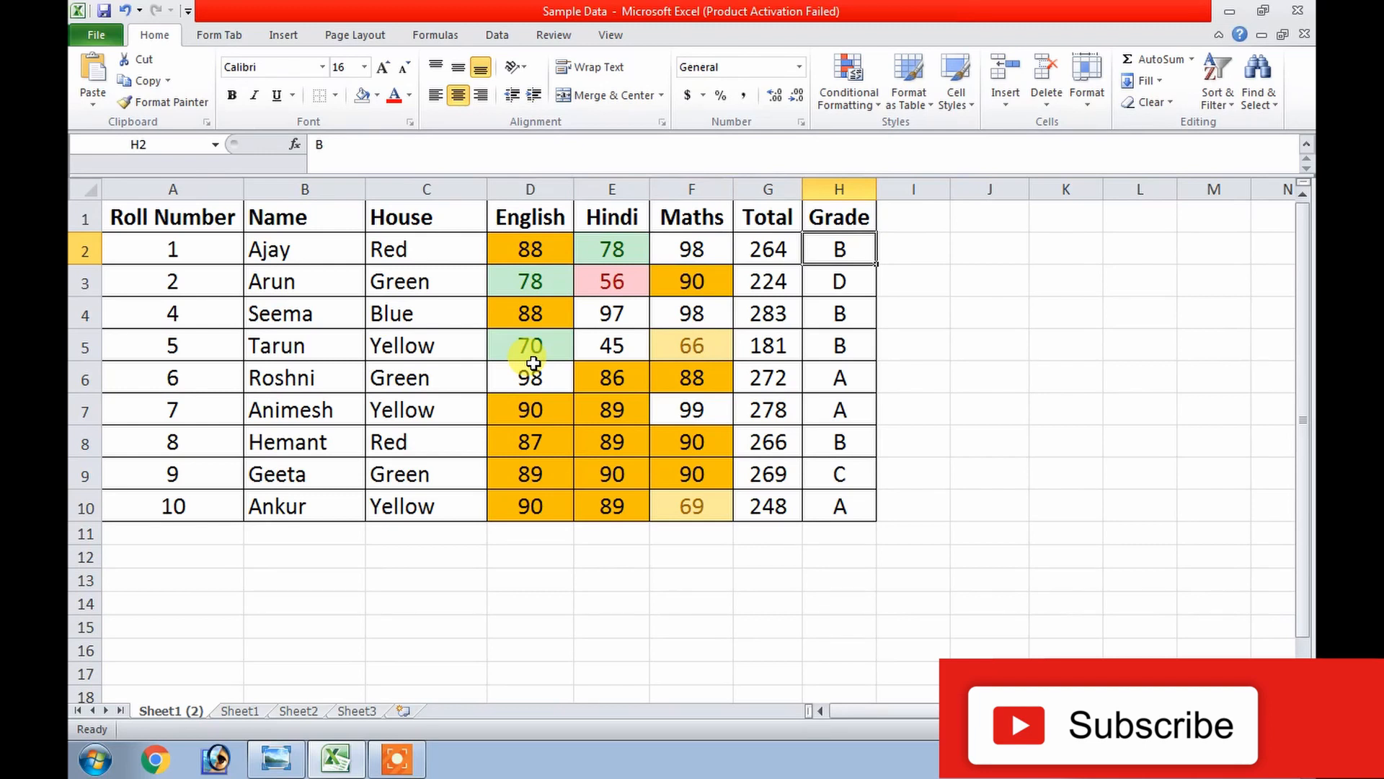
key(Down)
key(Down)
key(Up)
key(Up)
- Highlight duplicate values among the grades in H2:H10 with Light Red Fill with Dark Red Text
drag(845, 260, 835, 498)
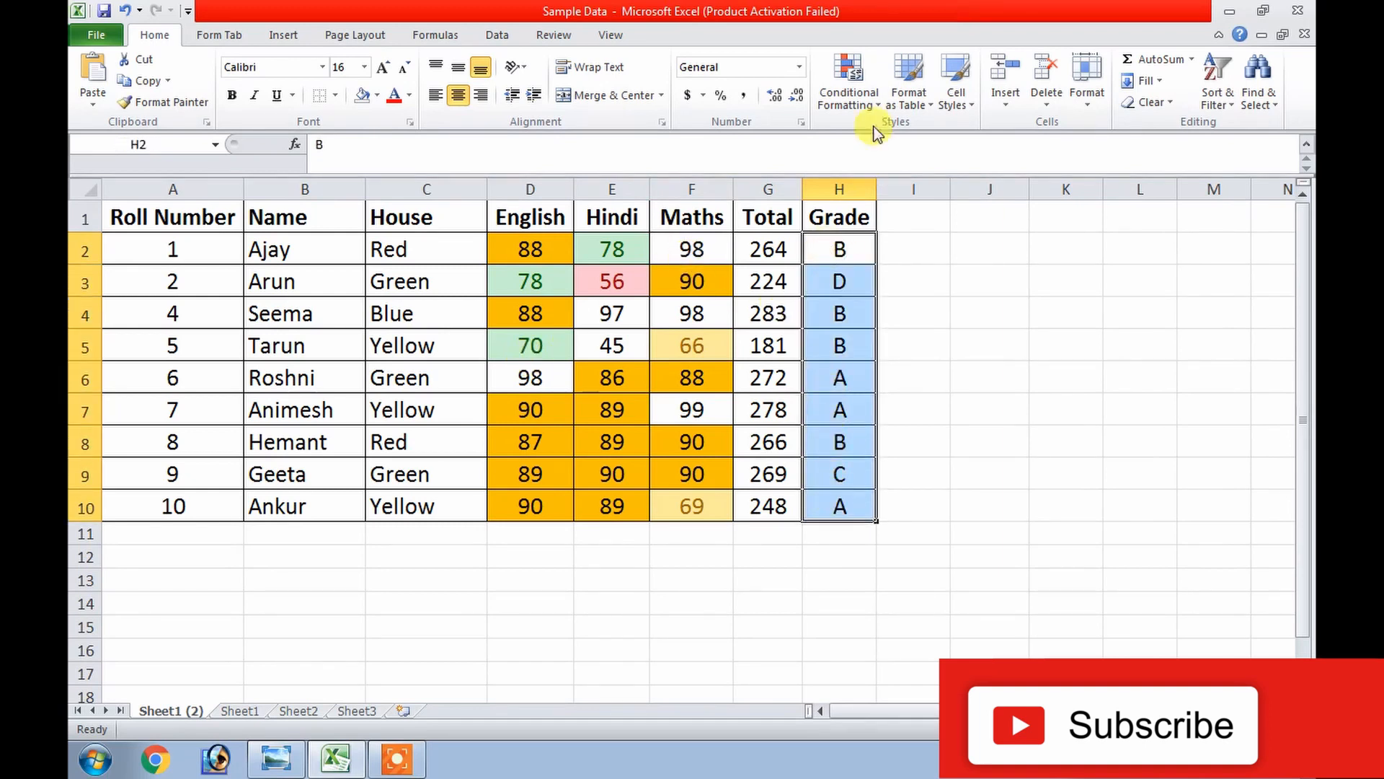
click(871, 102)
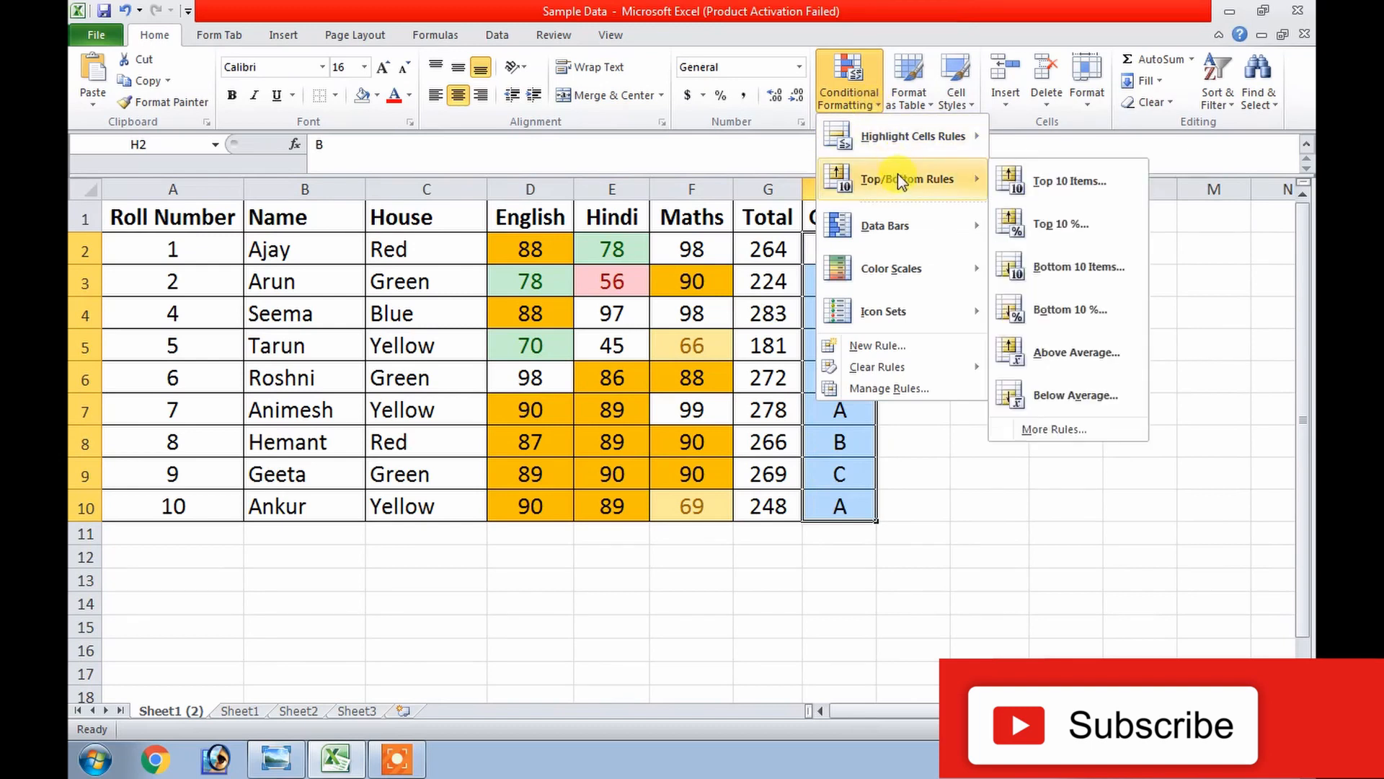
mouse_move(963, 152)
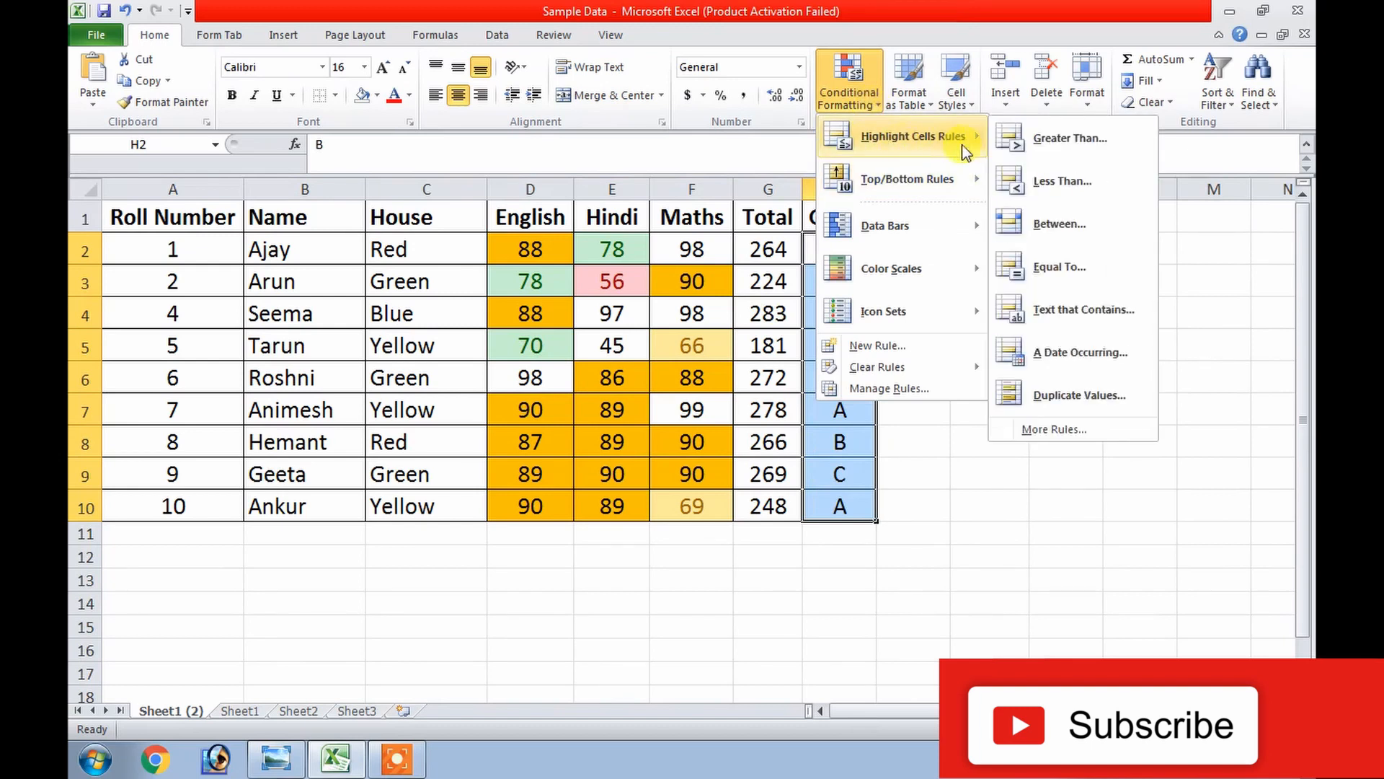
click(1070, 392)
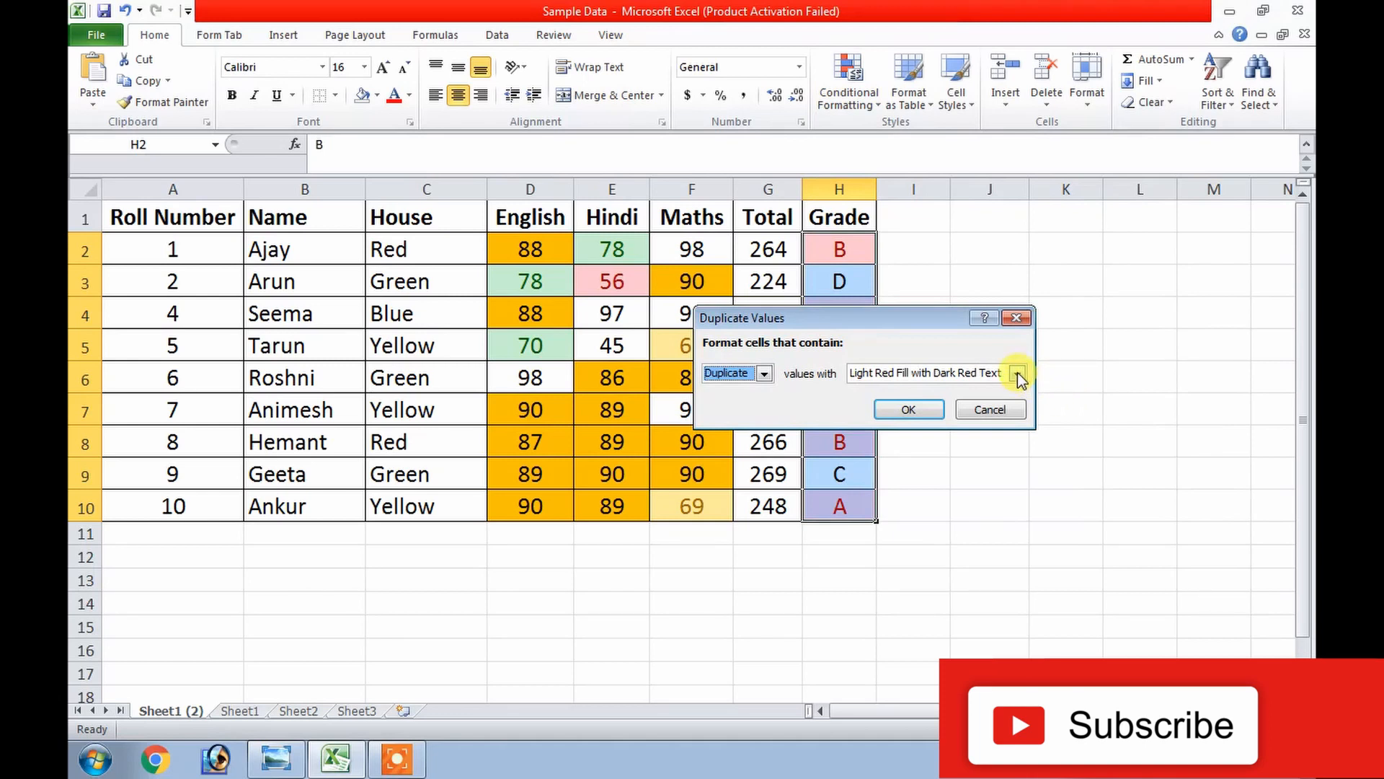
click(931, 406)
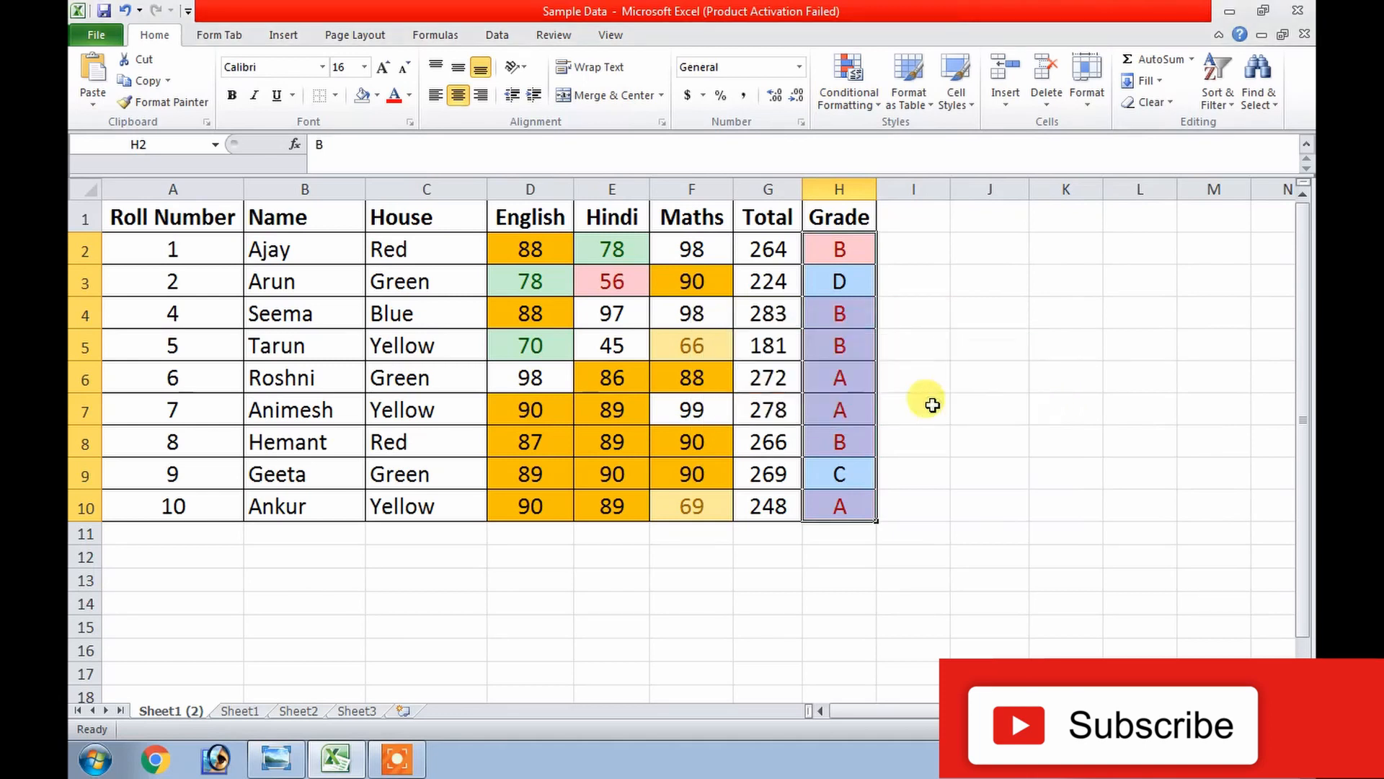
click(932, 406)
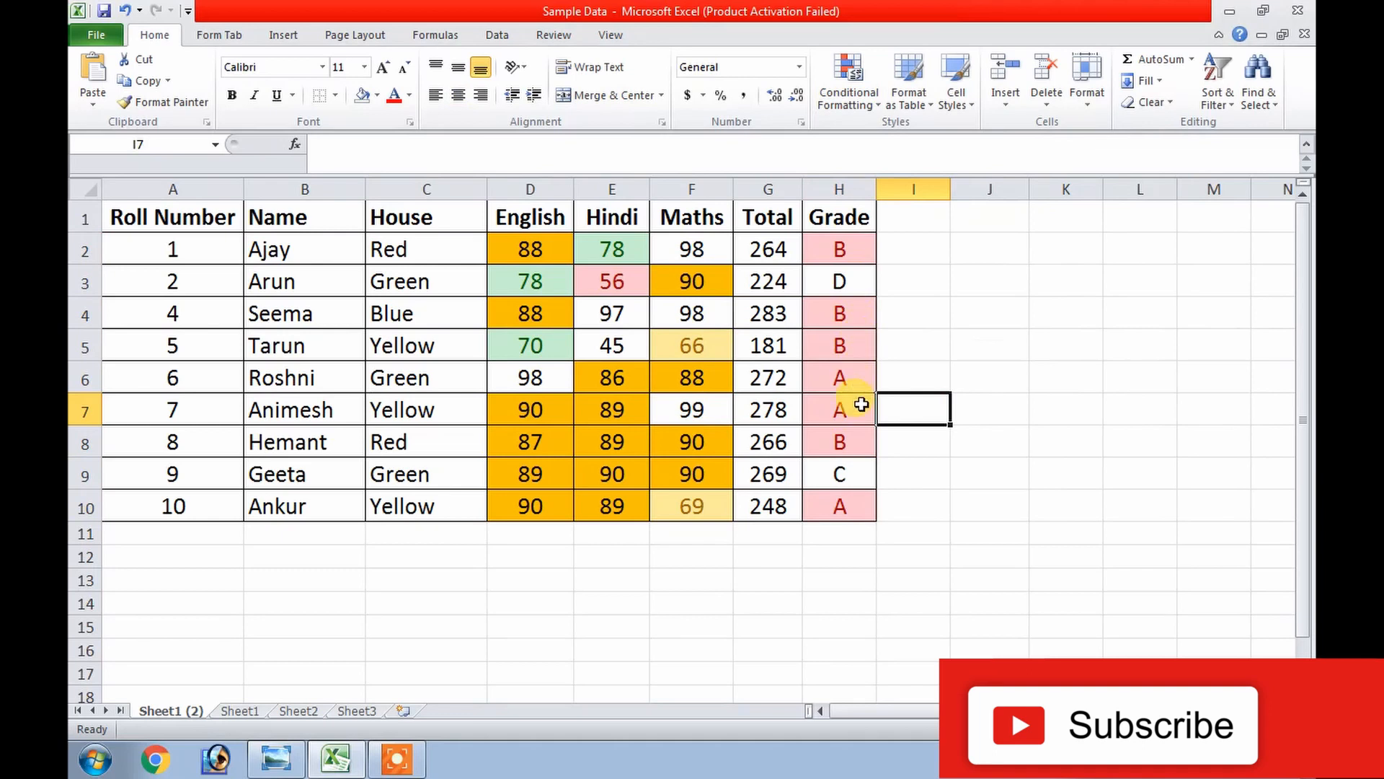